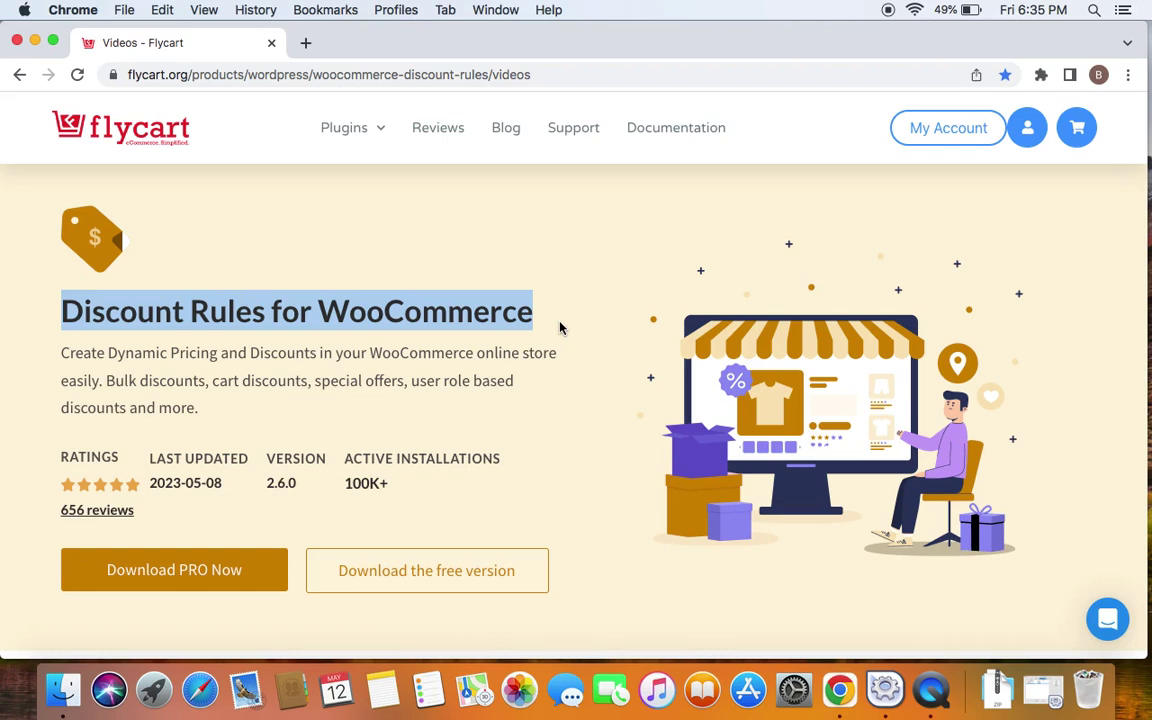
# - Open the 'BOGO- choose your own free item' Buy X Get Y rule in the Discount Rules editor
pyautogui.click(570, 74)
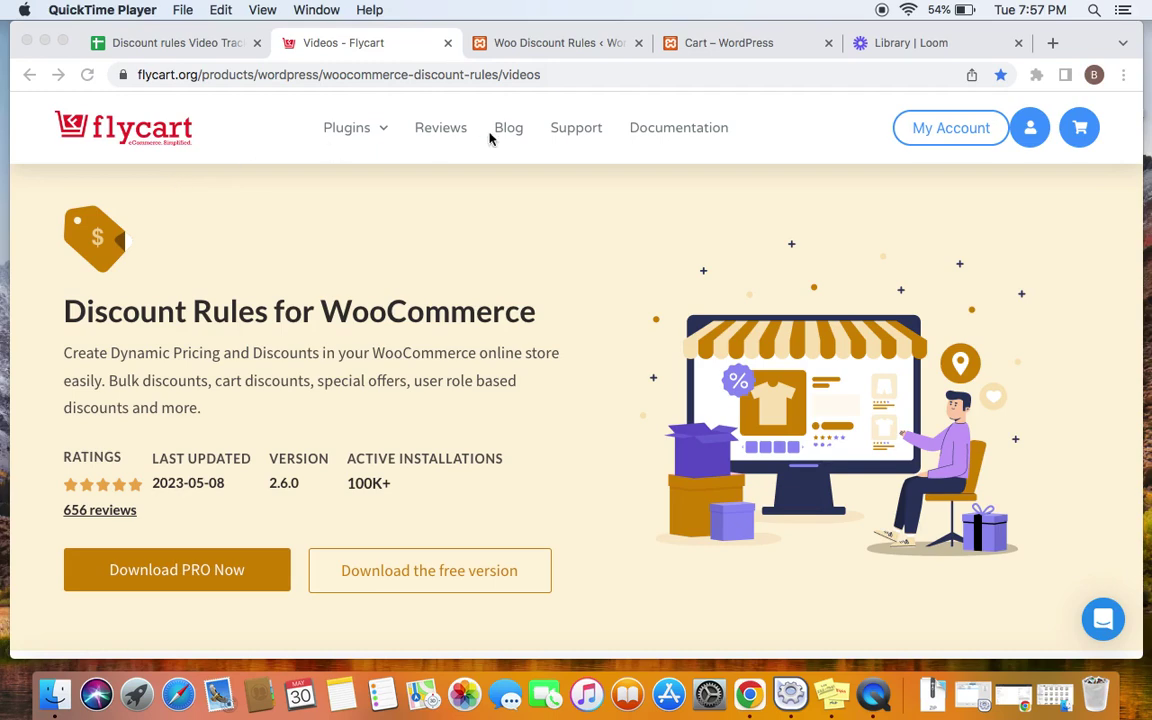
pyautogui.click(537, 43)
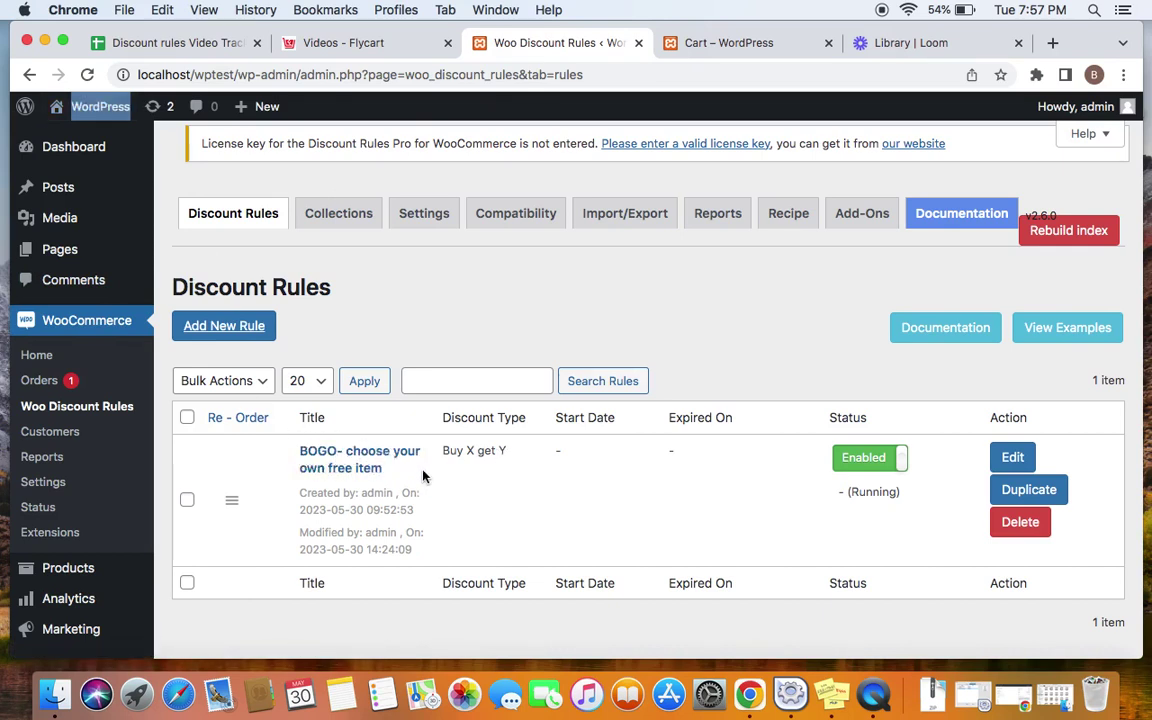
pyautogui.click(1007, 458)
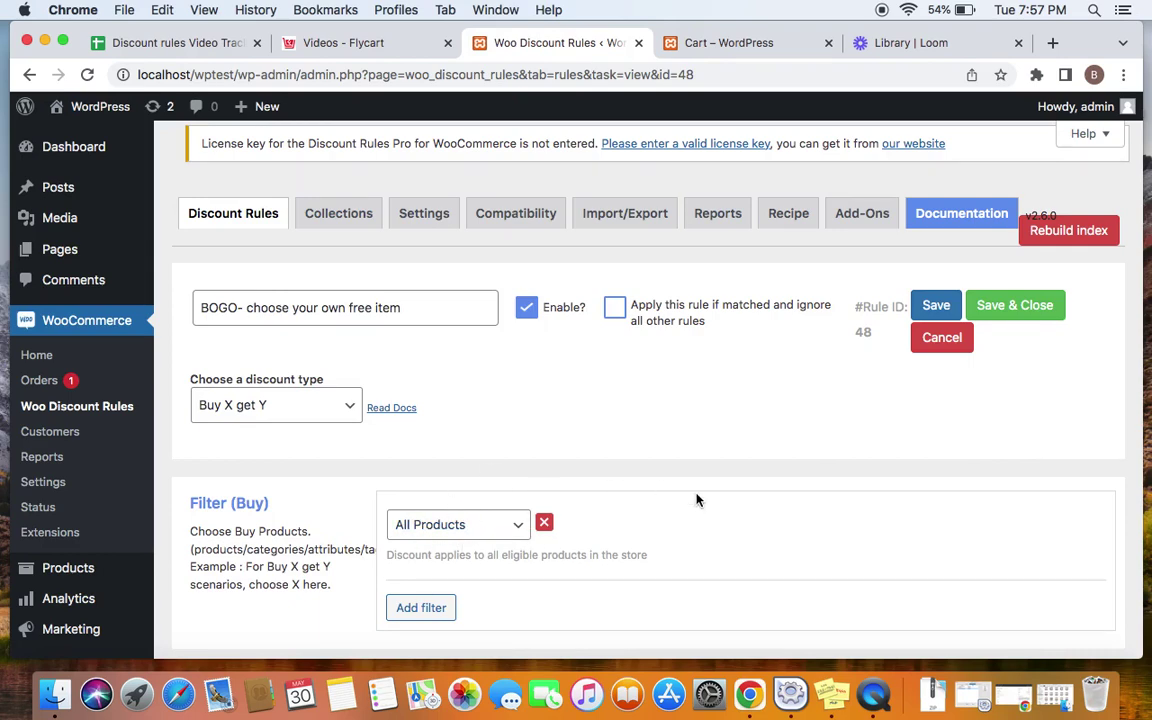
pyautogui.scroll(-5, 694, 499)
pyautogui.scroll(-2, 697, 499)
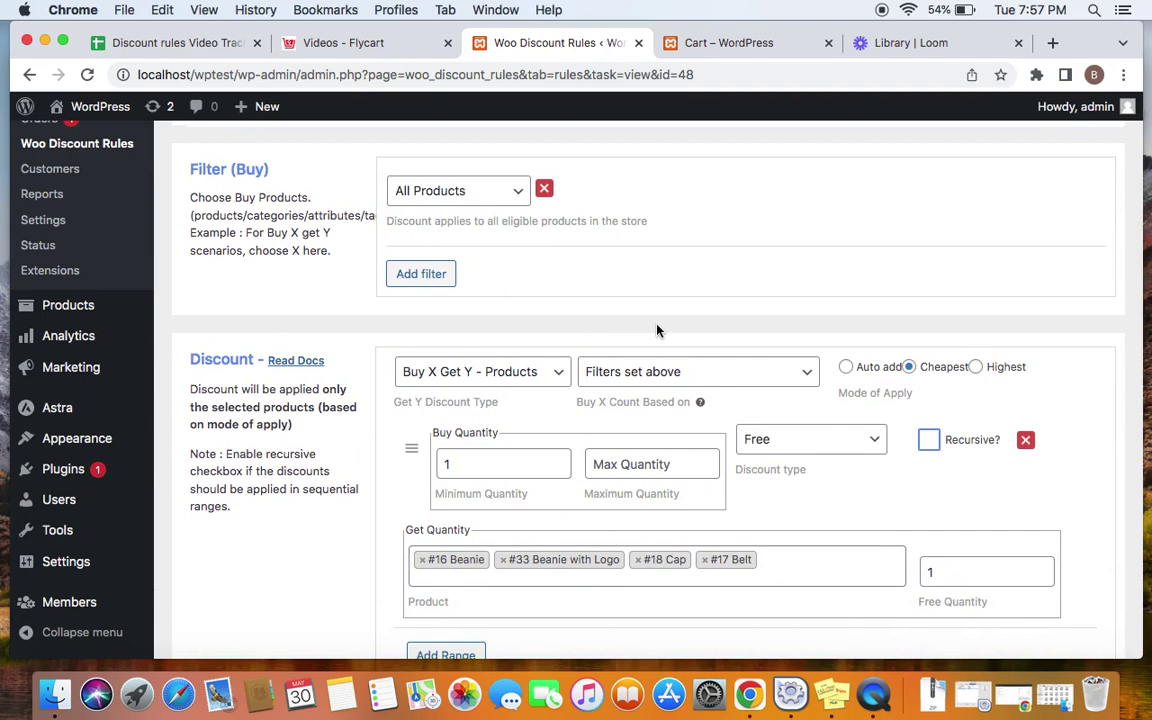
pyautogui.scroll(-1, 771, 509)
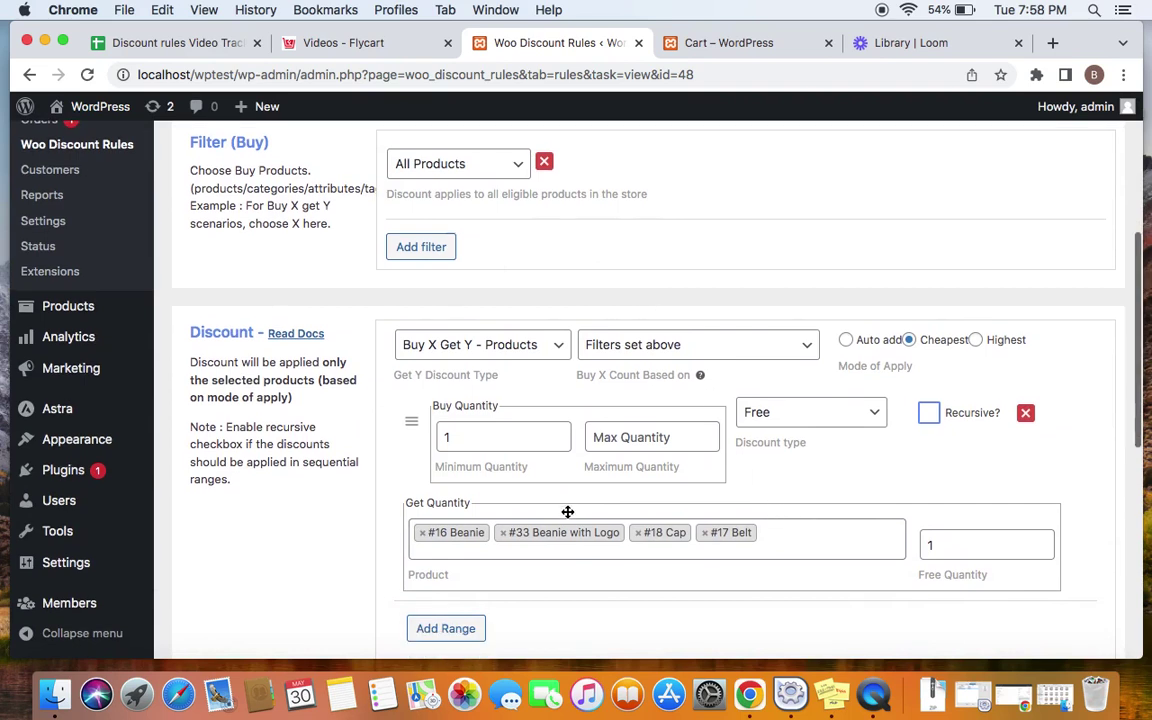
pyautogui.click(724, 552)
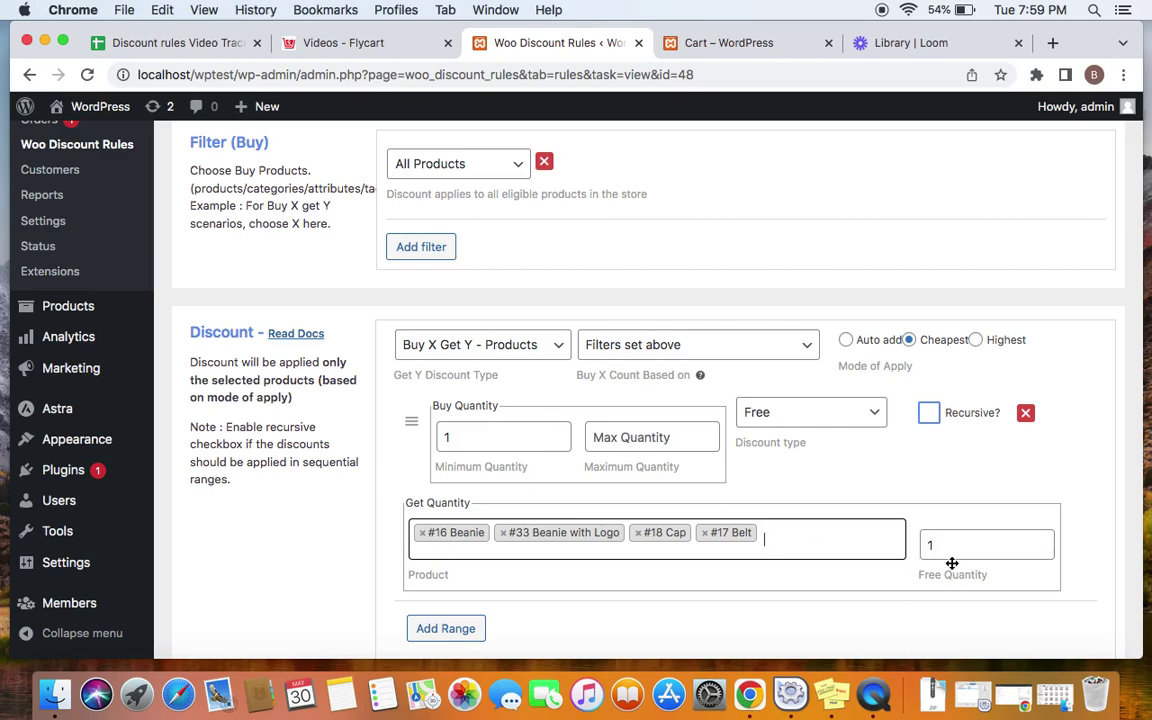
pyautogui.scroll(-5, 869, 569)
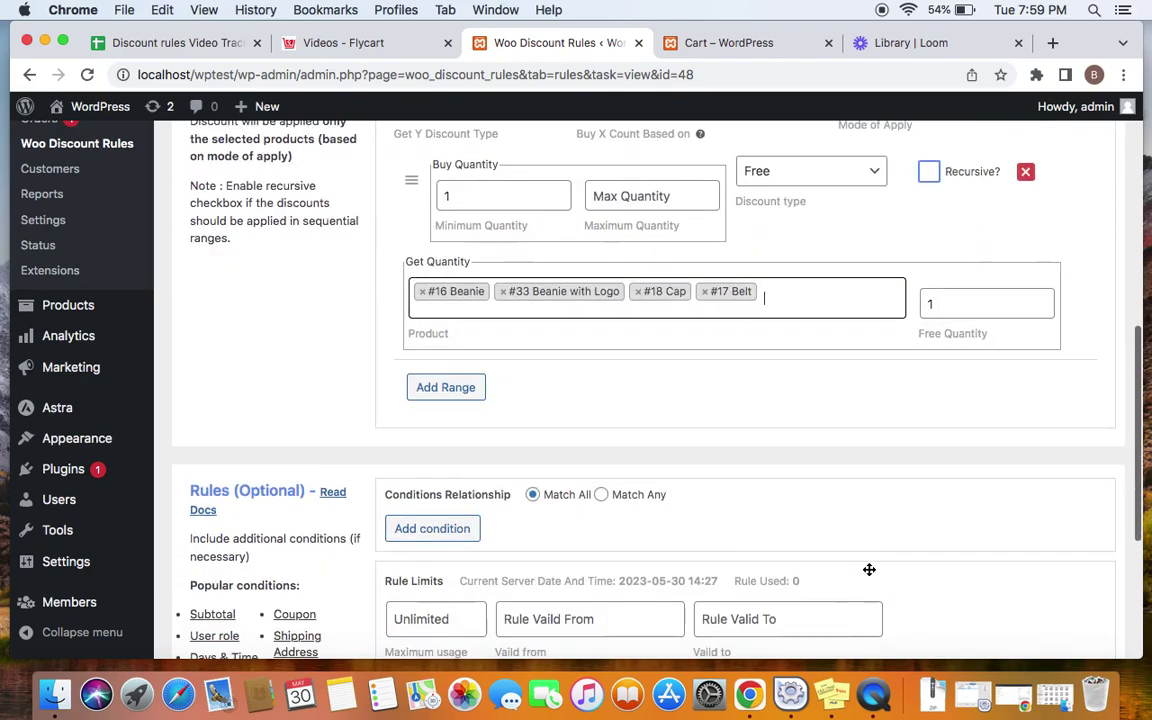
pyautogui.scroll(6, 868, 568)
pyautogui.scroll(3, 720, 535)
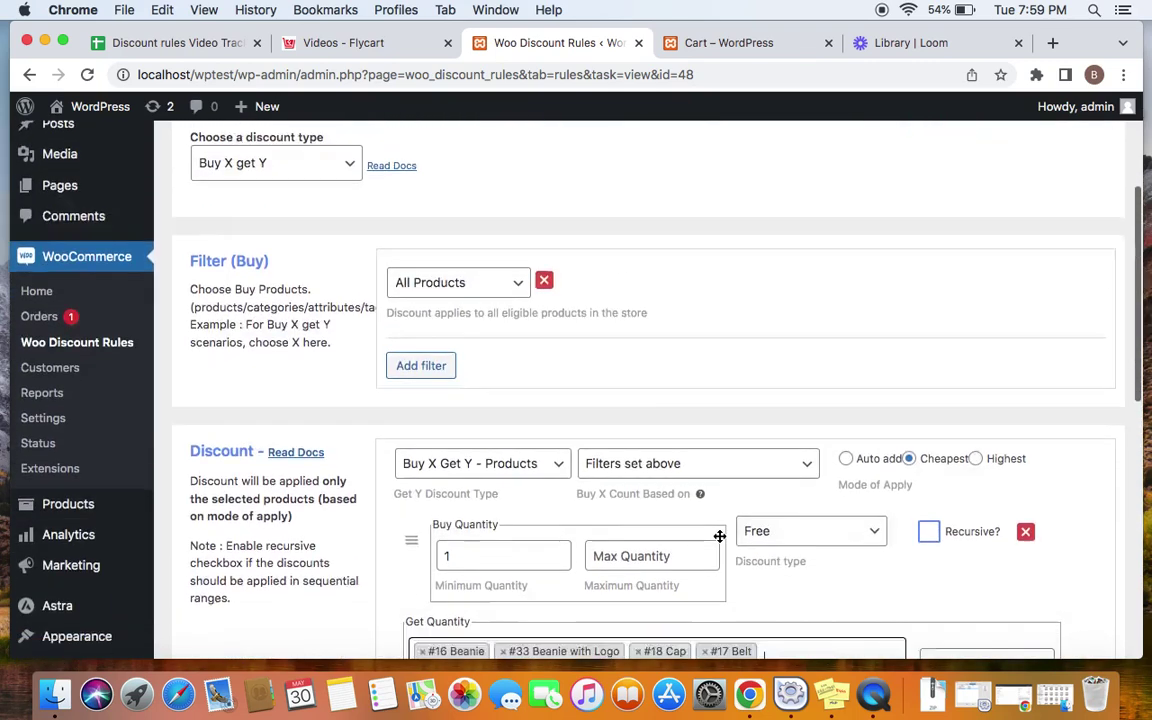
pyautogui.scroll(-3, 720, 535)
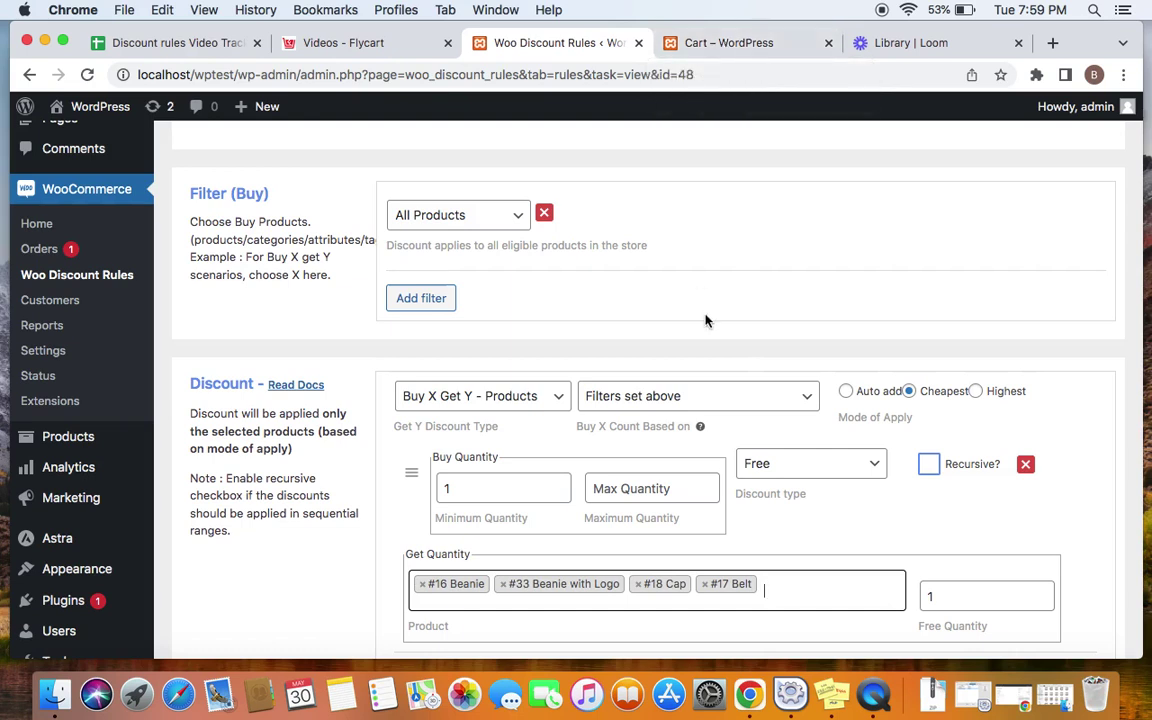
# - Show Hoodie with Logo in the cart and the $0.00 suggestions Cap, Beanie with Logo, Beanie, Belt
pyautogui.click(686, 44)
pyautogui.scroll(2, 645, 311)
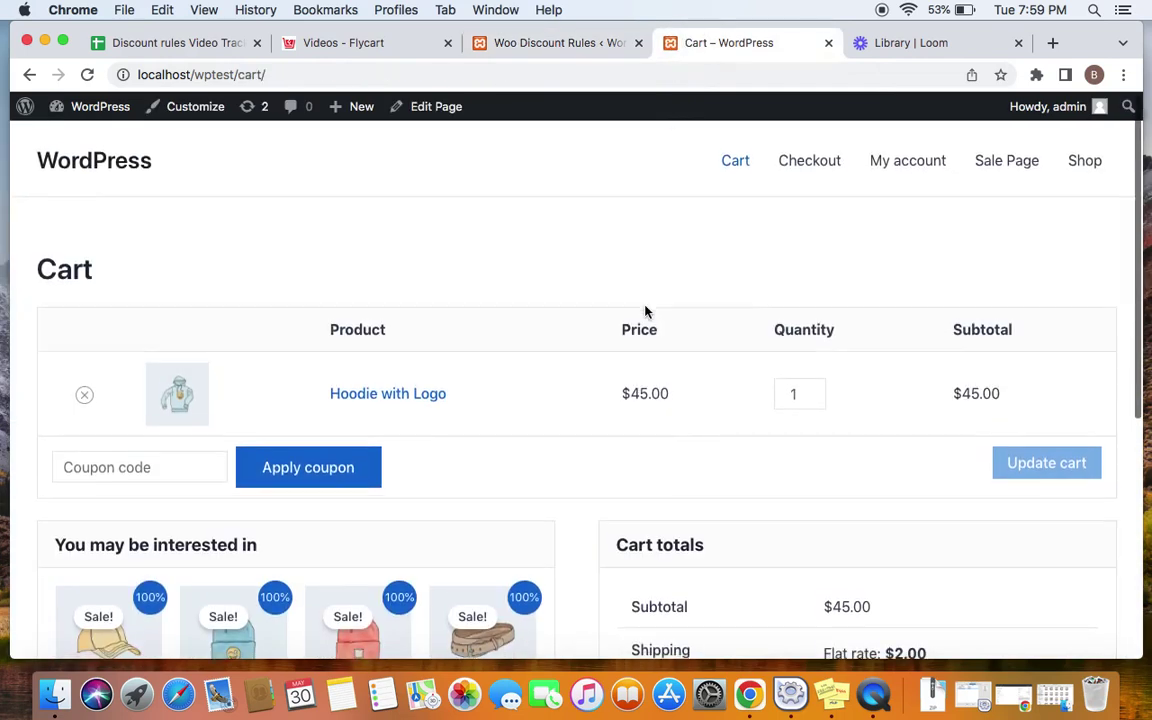
pyautogui.moveTo(316, 391); pyautogui.dragTo(473, 393)
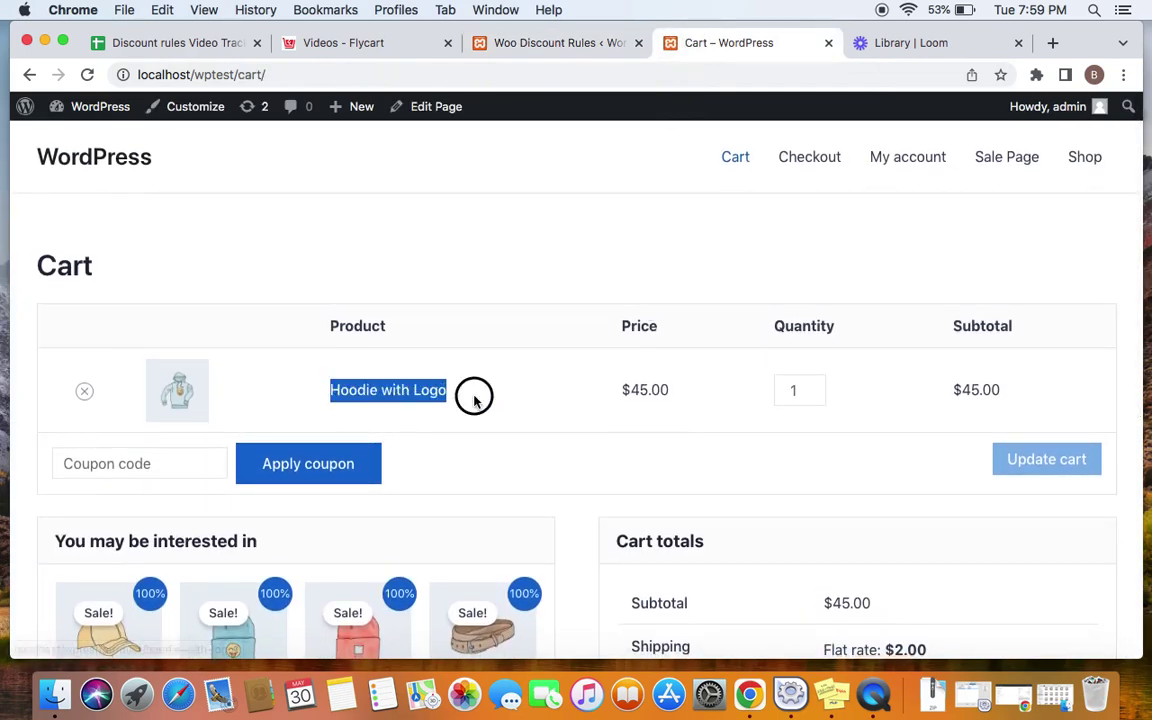
pyautogui.click(548, 440)
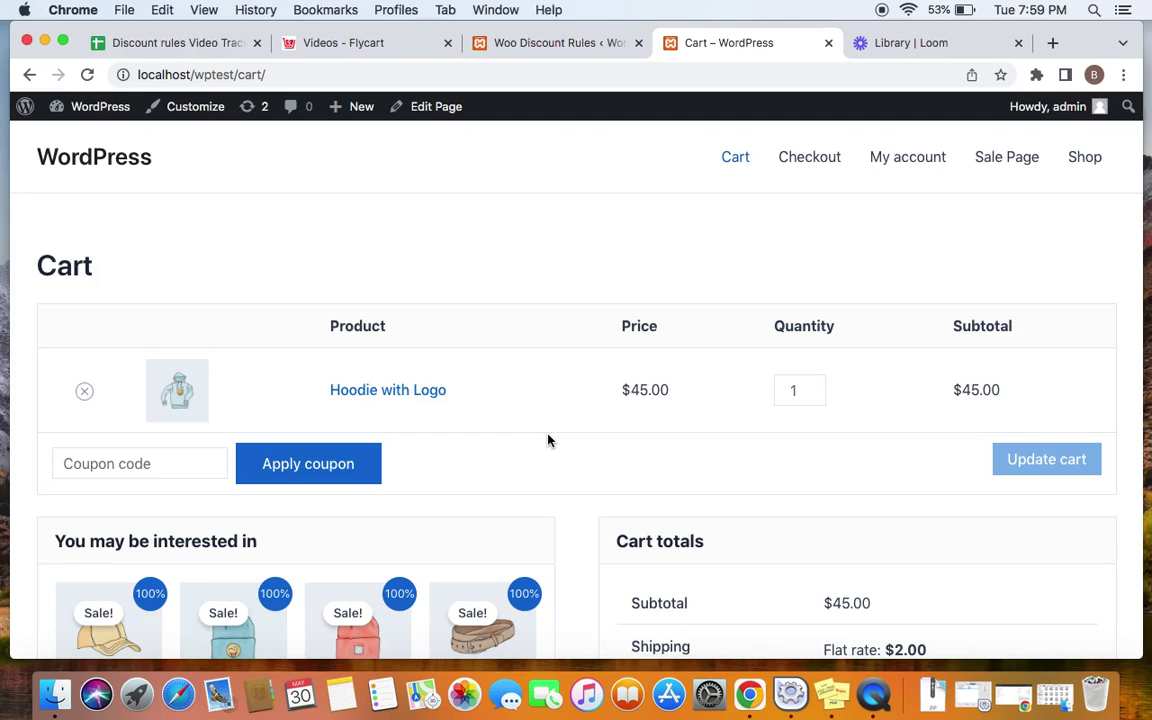
pyautogui.scroll(-2, 548, 440)
pyautogui.scroll(-5, 505, 520)
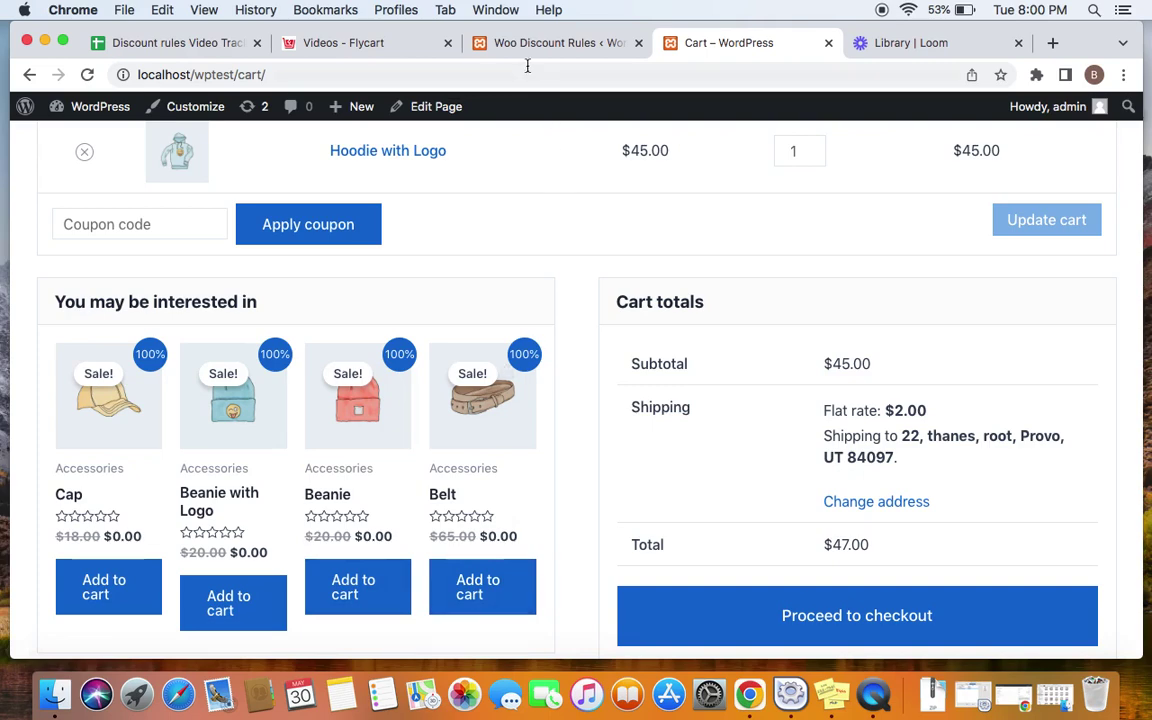
# - Open the Discount Rules plugin Settings page and scroll to the cross-sell options
pyautogui.click(471, 43)
pyautogui.scroll(5, 671, 558)
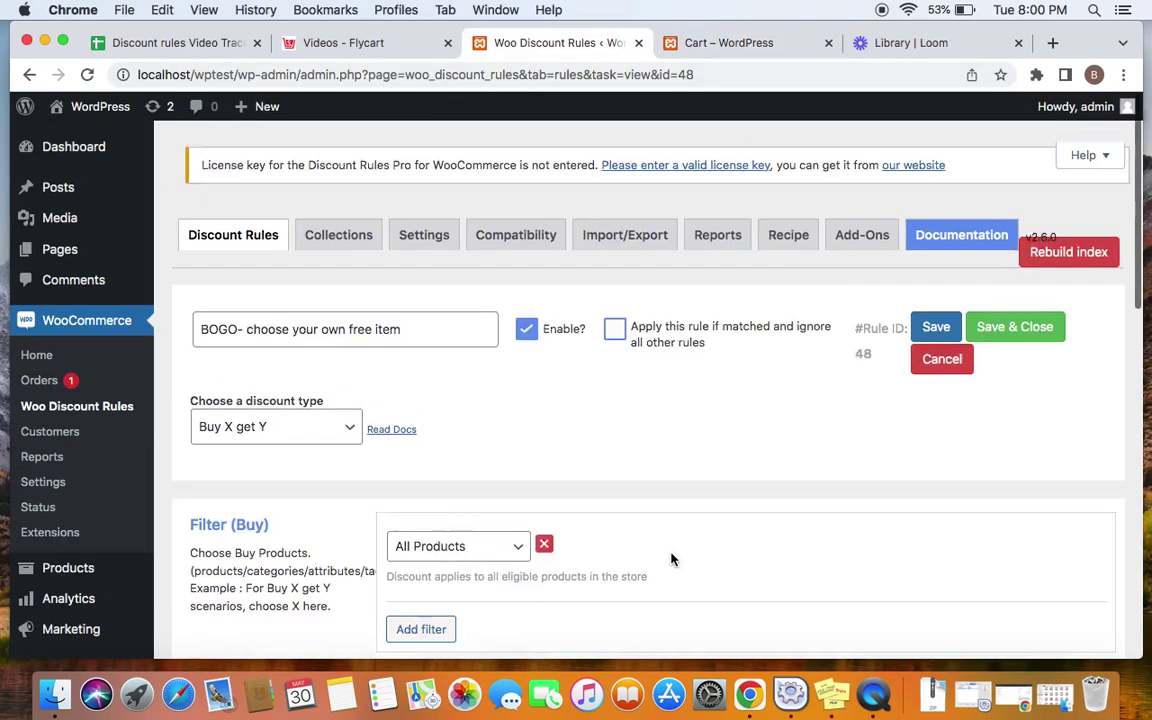
pyautogui.click(427, 216)
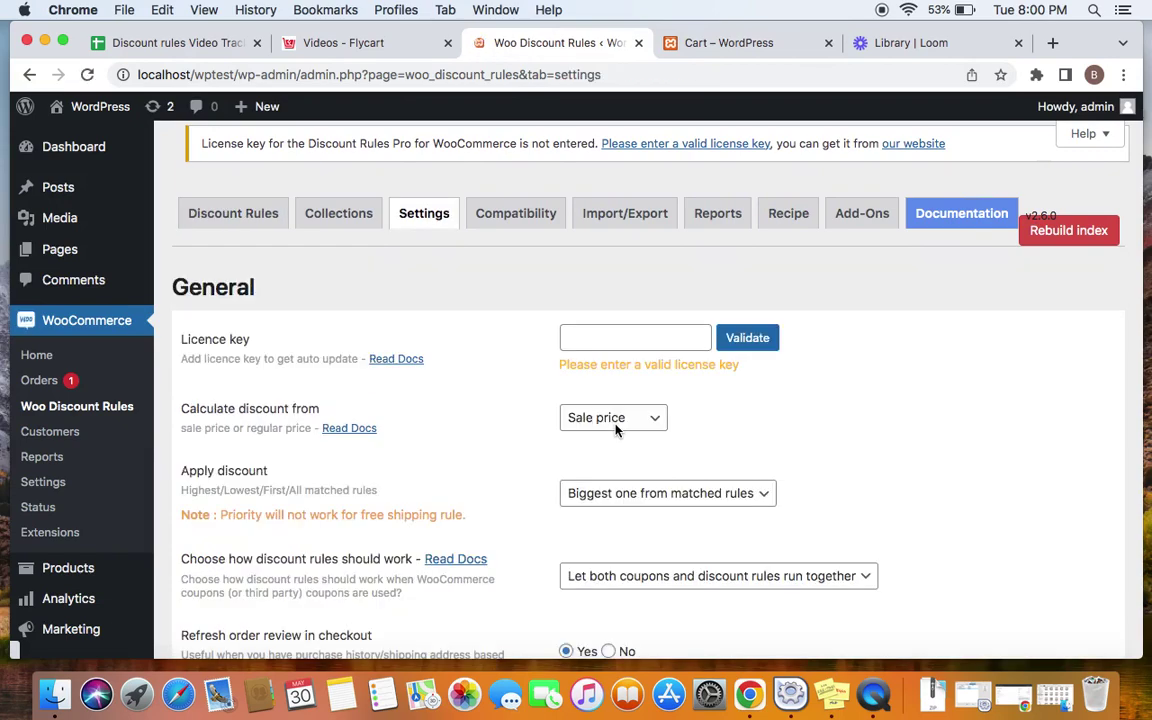
pyautogui.scroll(-10, 501, 303)
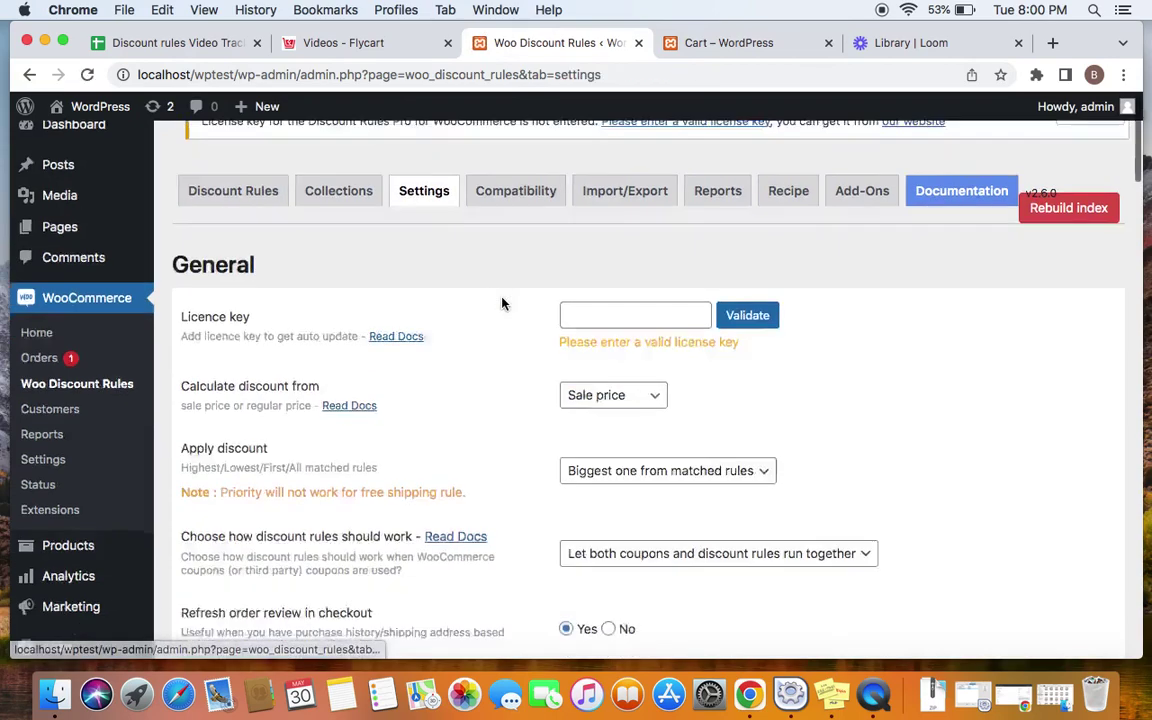
pyautogui.scroll(-15, 502, 303)
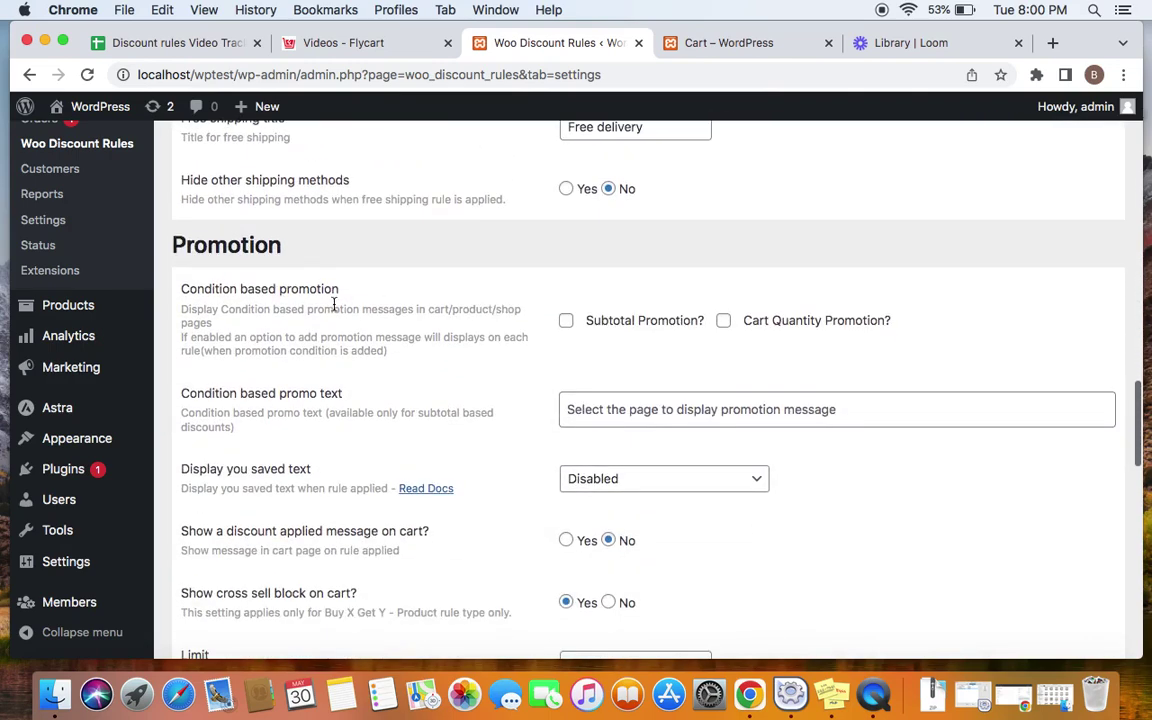
pyautogui.scroll(-5, 396, 276)
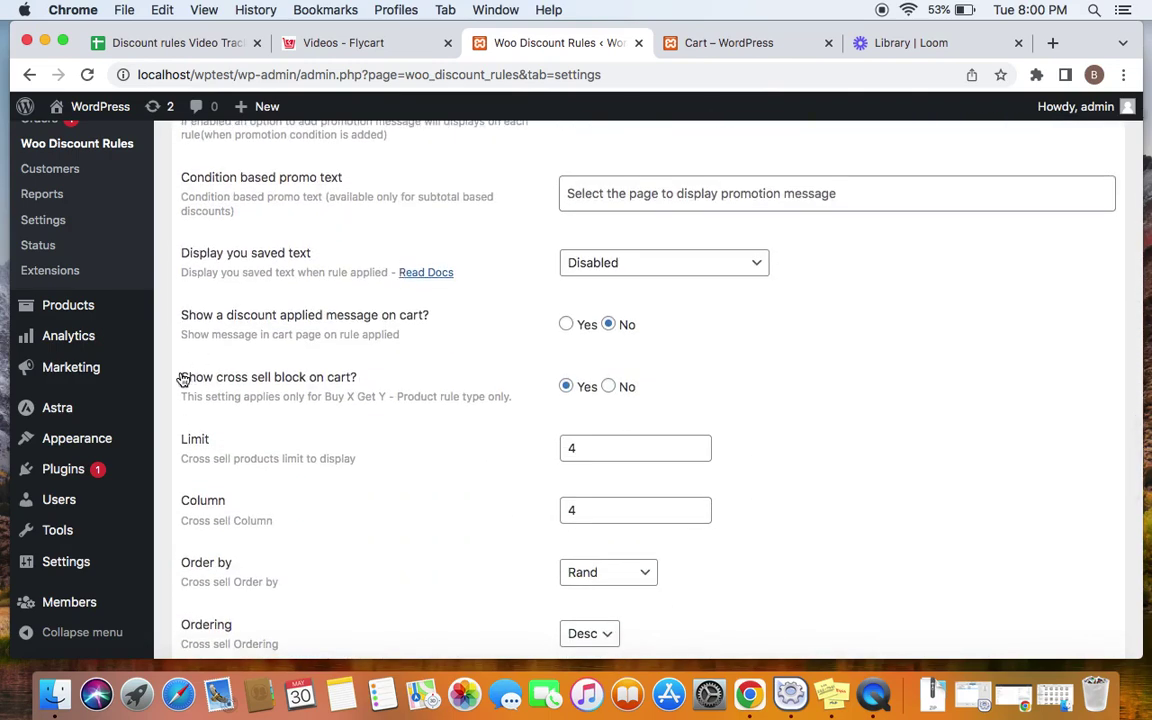
# - Point out that 'Show cross sell block on cart' is Yes and applies only to Buy X Get Y
pyautogui.click(352, 372)
pyautogui.moveTo(182, 377); pyautogui.dragTo(213, 380)
pyautogui.click(378, 366)
pyautogui.moveTo(307, 397); pyautogui.dragTo(476, 400)
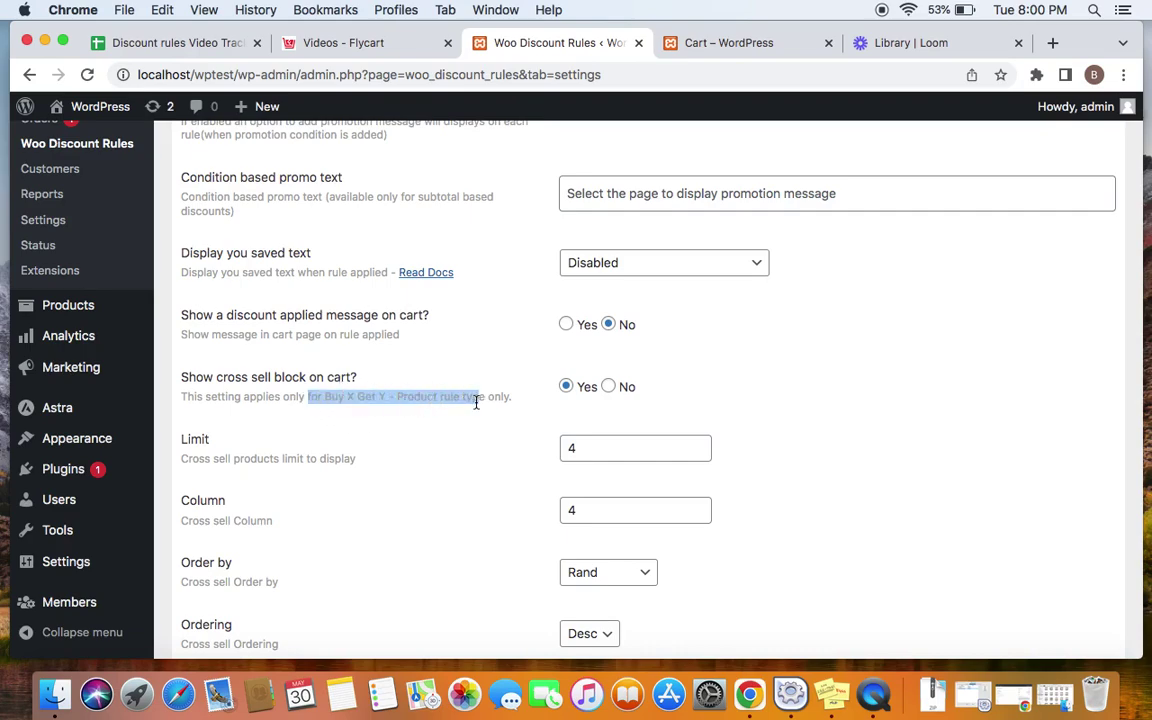
pyautogui.scroll(15, 506, 437)
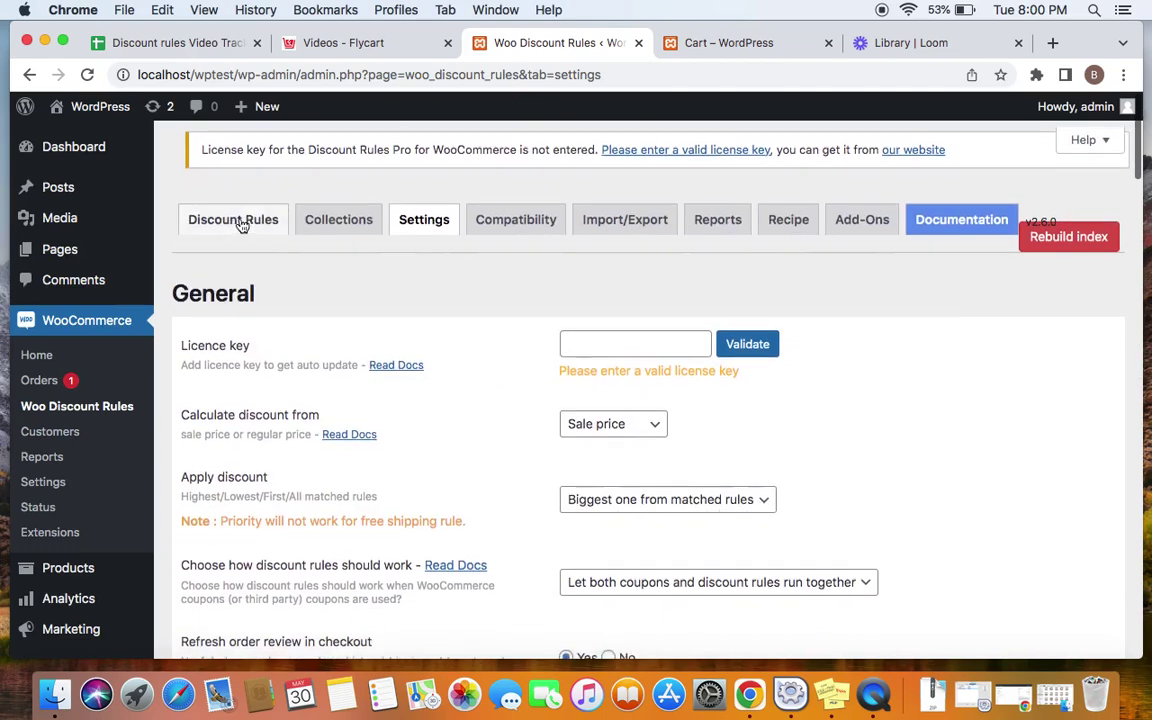
pyautogui.rightClick(240, 222)
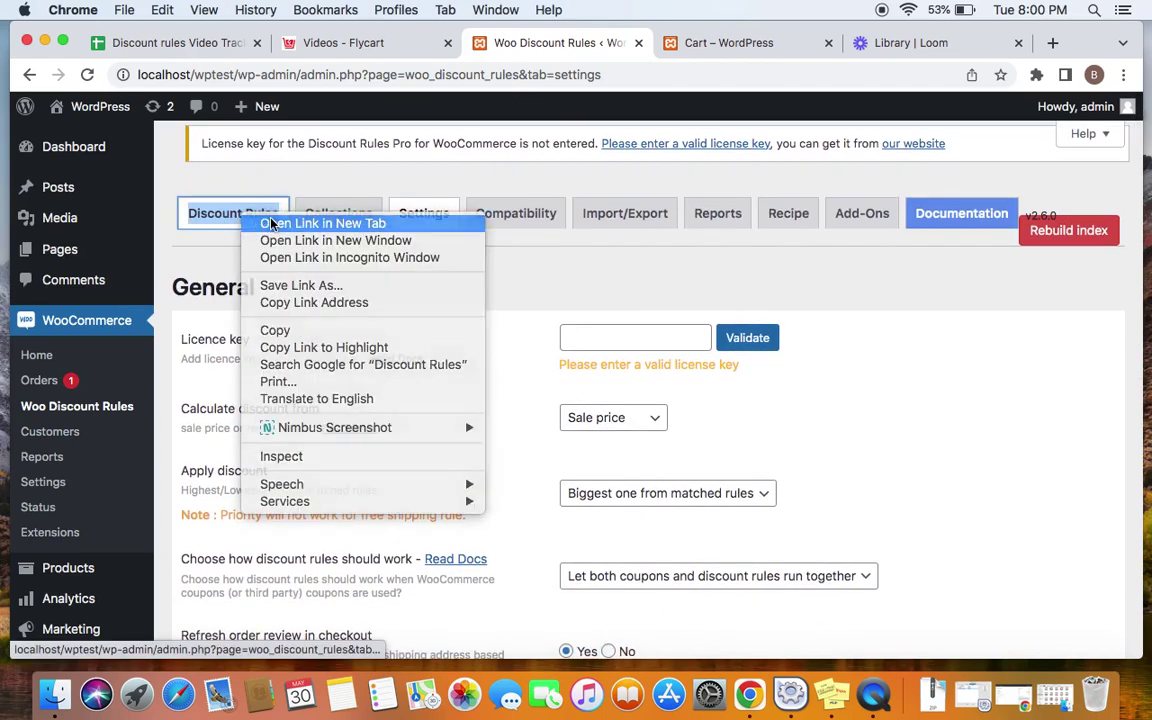
# - Open the BOGO rule's editor in a new tab, keeping the Settings page in the original tab
pyautogui.click(268, 224)
pyautogui.click(617, 44)
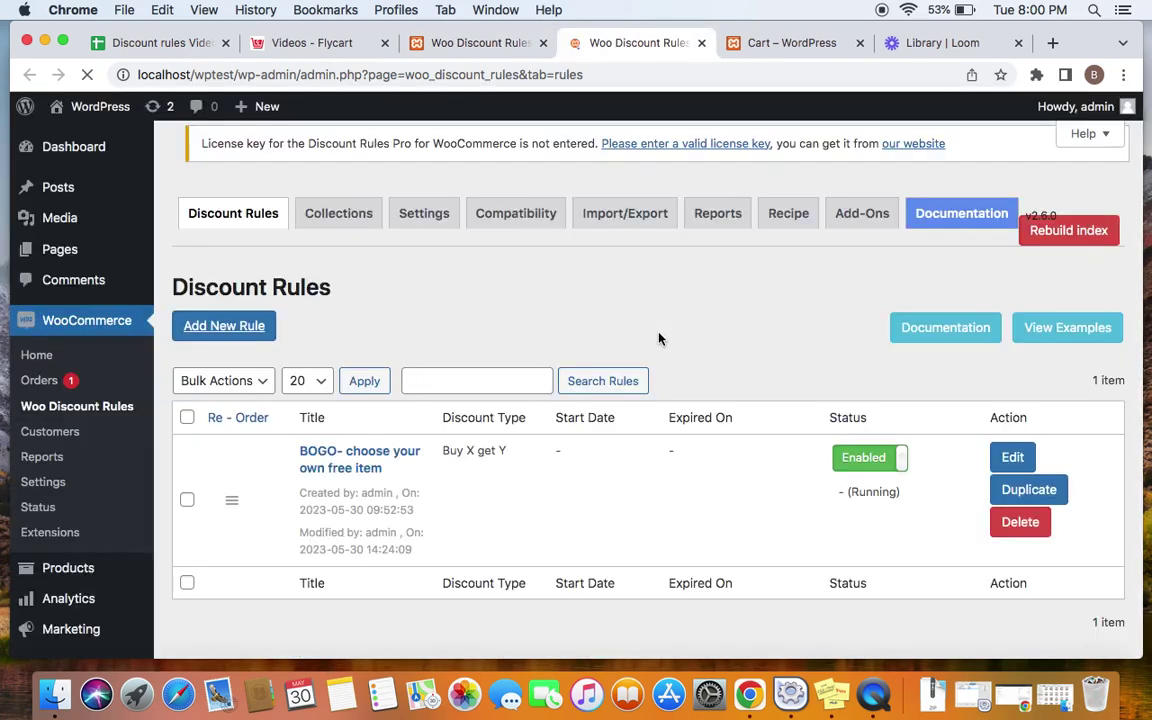
pyautogui.click(1008, 457)
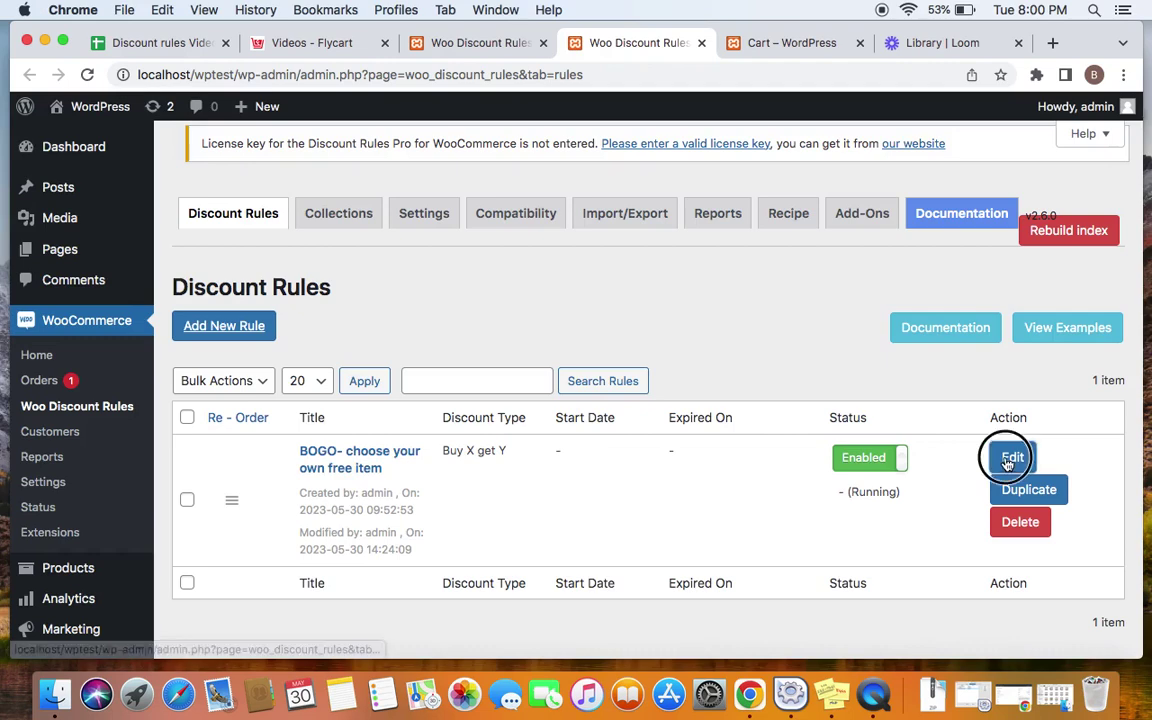
pyautogui.scroll(-5, 658, 442)
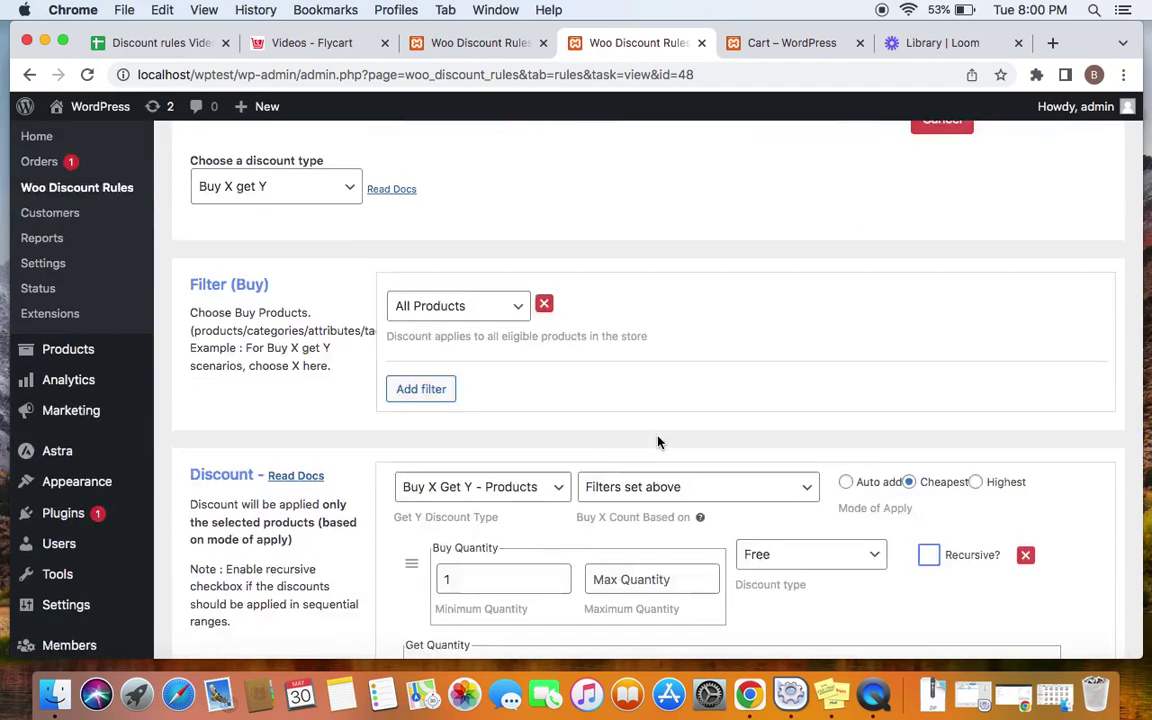
pyautogui.scroll(-1, 658, 442)
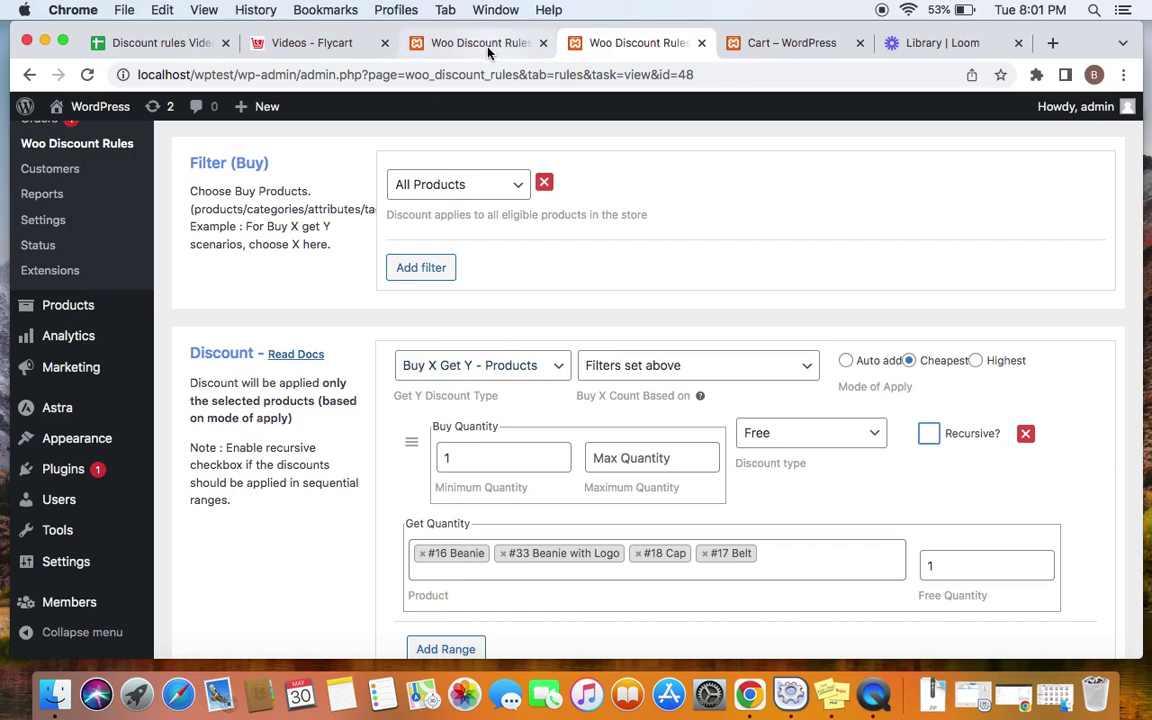
pyautogui.click(439, 43)
pyautogui.scroll(-5, 536, 468)
pyautogui.scroll(-10, 536, 468)
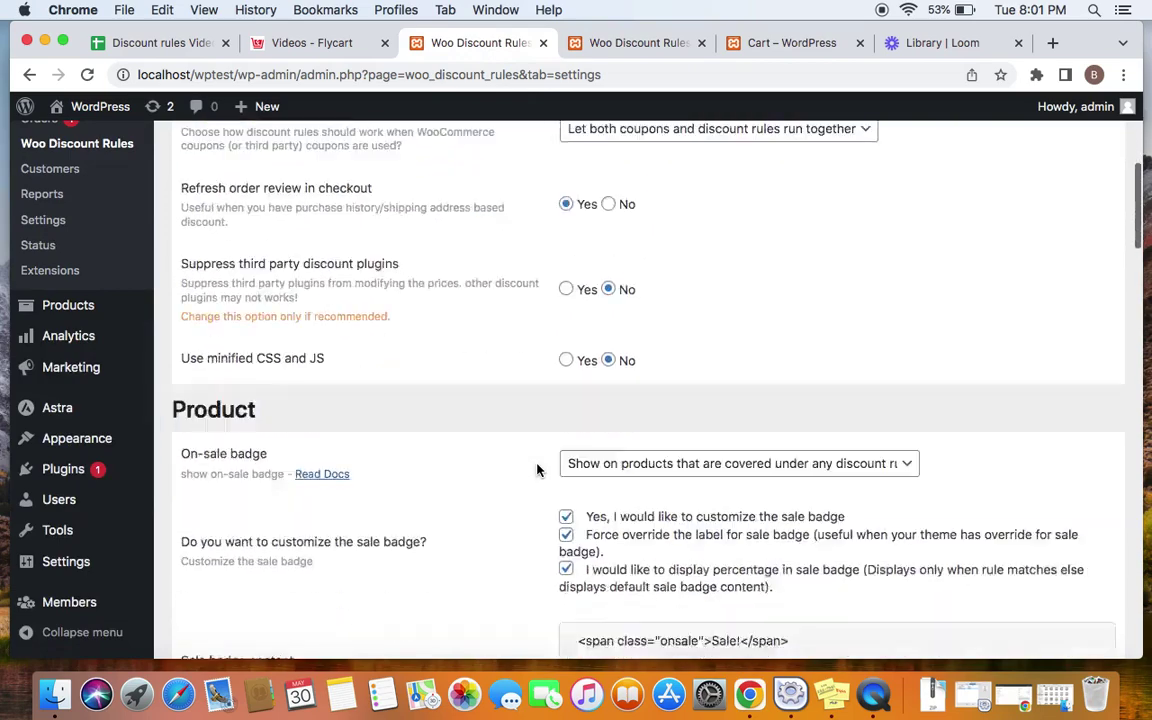
pyautogui.scroll(-10, 536, 468)
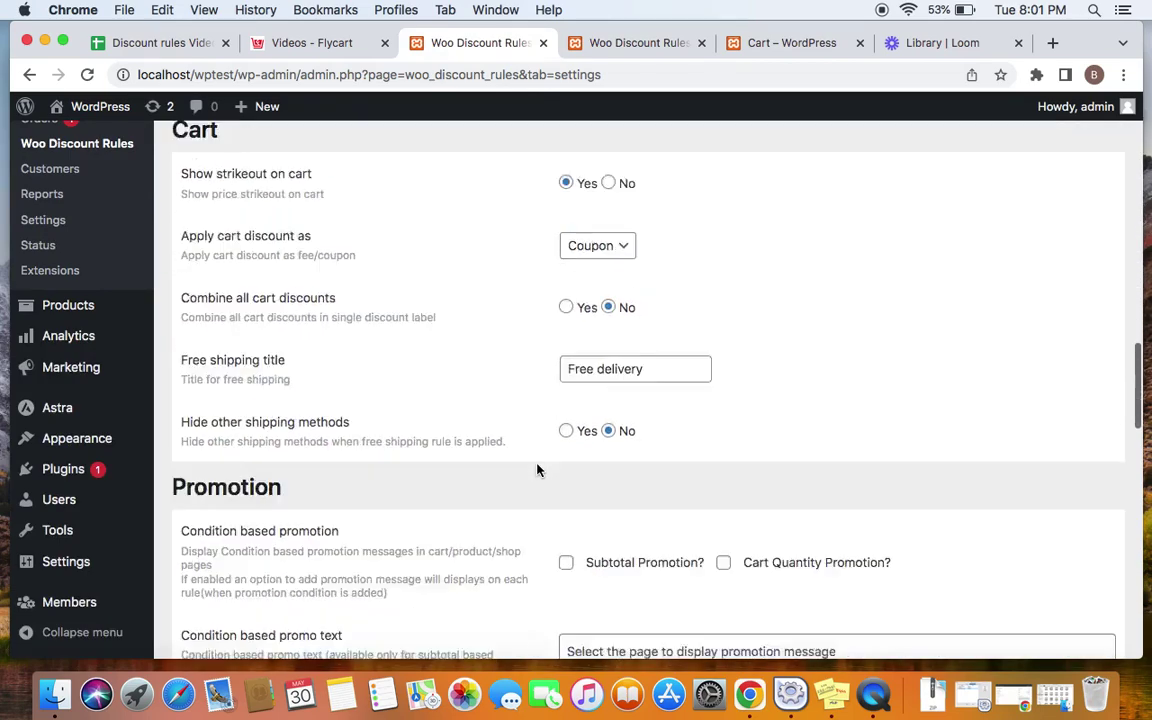
pyautogui.scroll(-1, 537, 470)
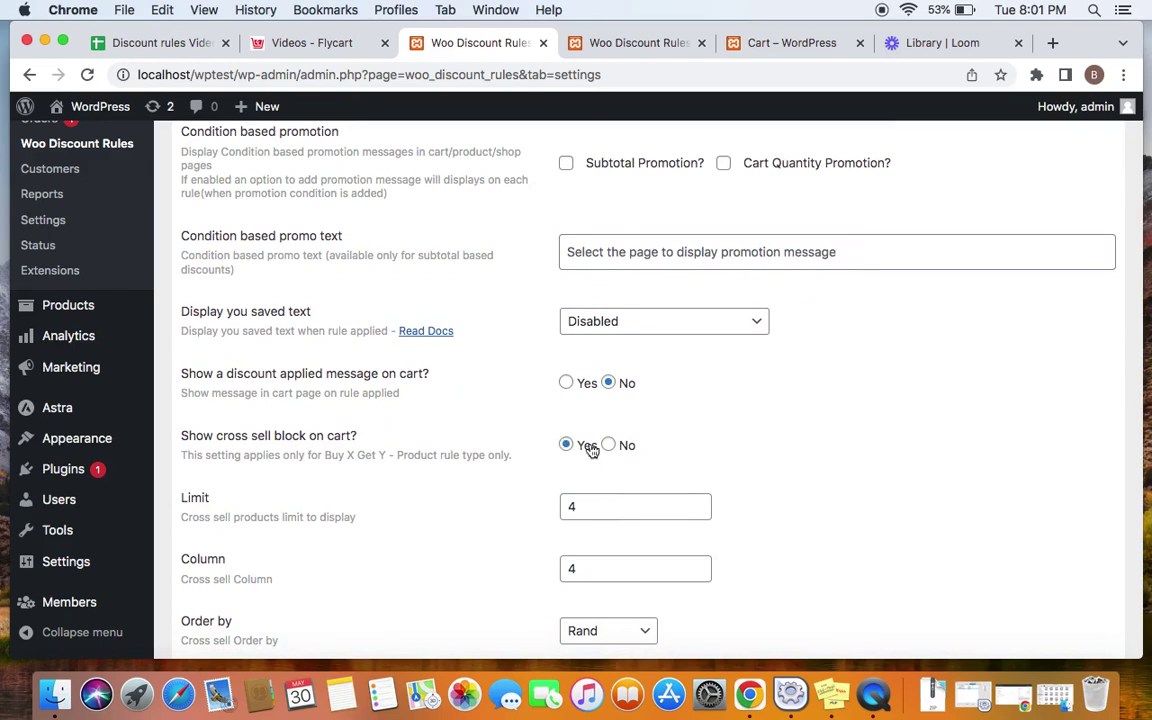
pyautogui.scroll(-2, 573, 455)
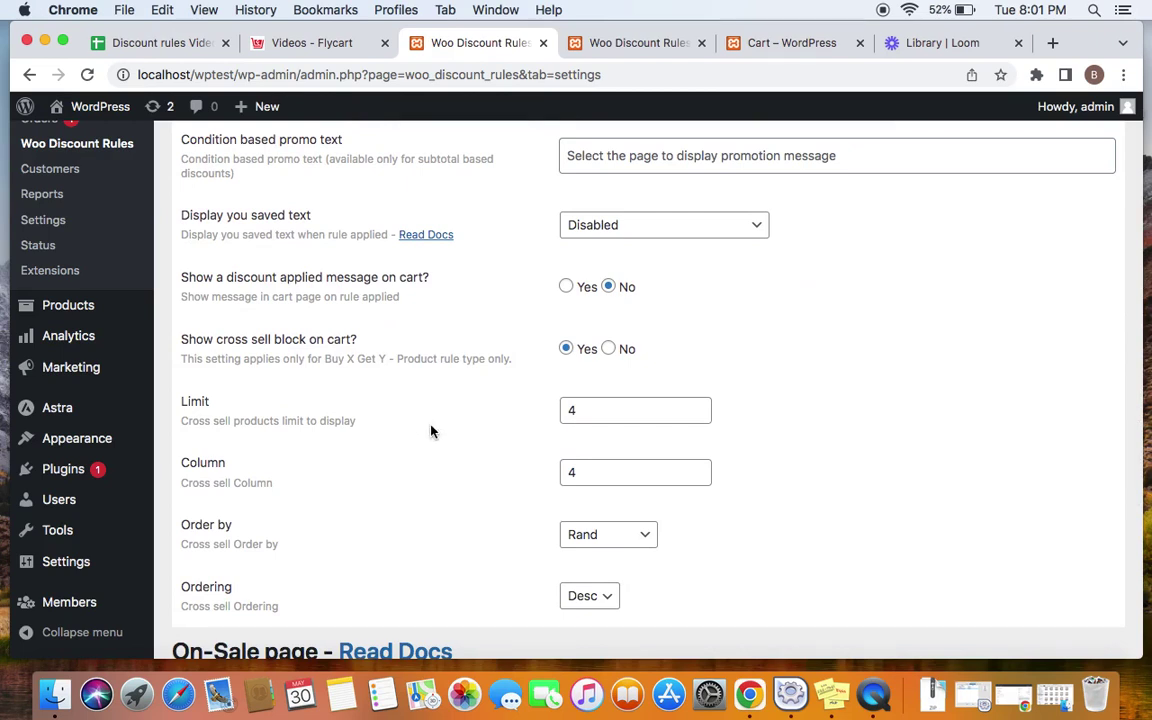
pyautogui.click(205, 404)
pyautogui.click(740, 44)
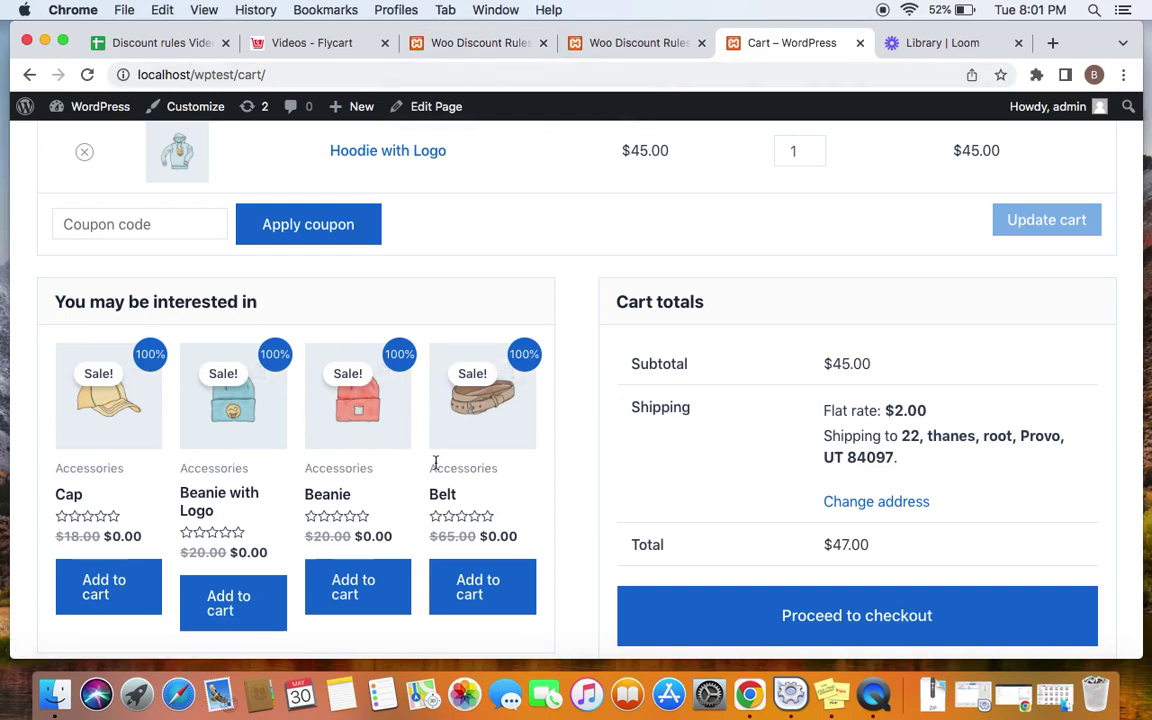
pyautogui.click(610, 43)
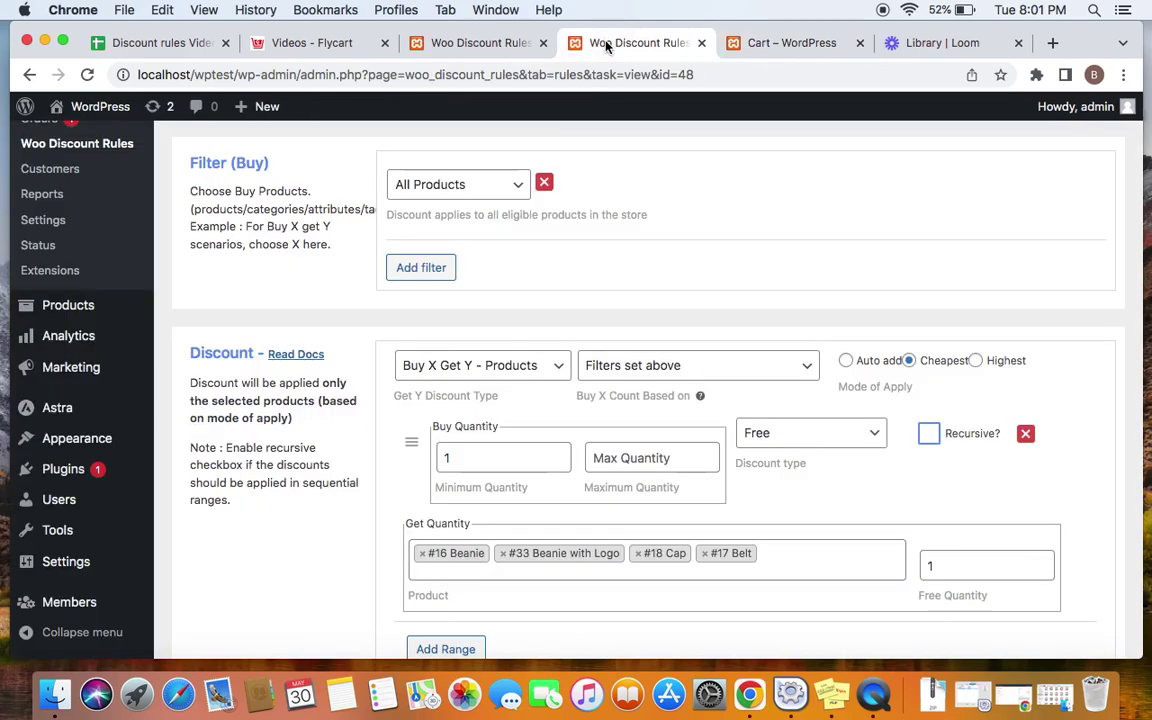
pyautogui.click(490, 45)
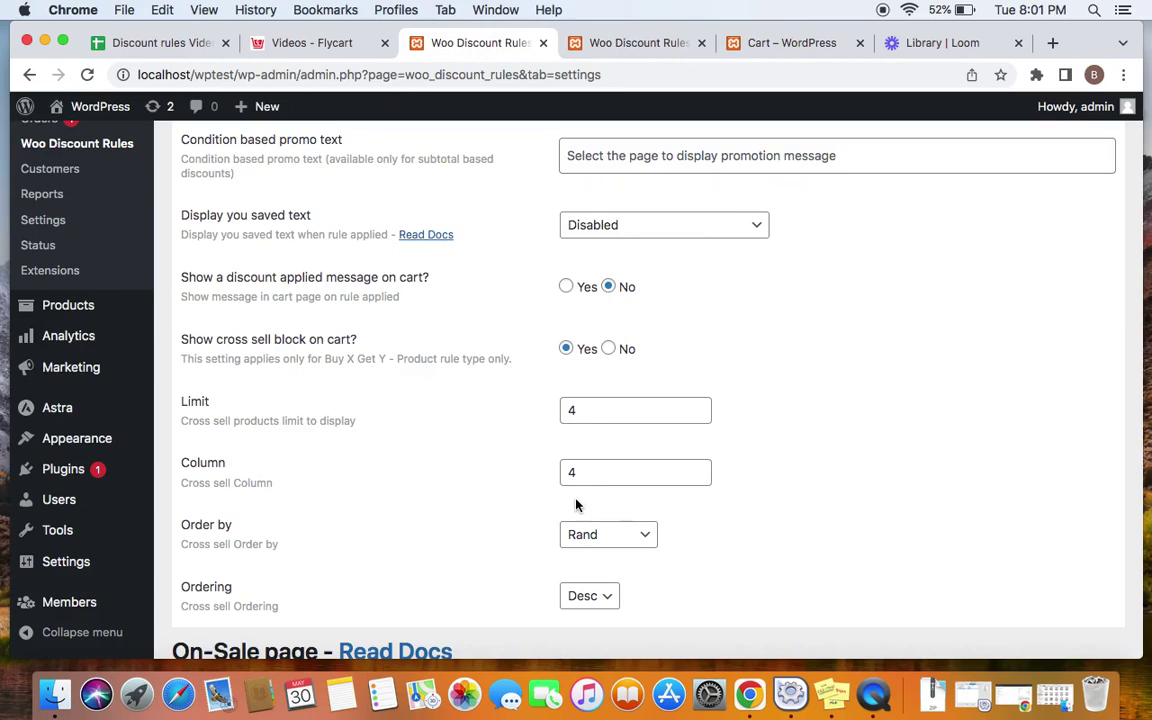
pyautogui.click(755, 40)
pyautogui.click(527, 52)
pyautogui.scroll(-2, 640, 400)
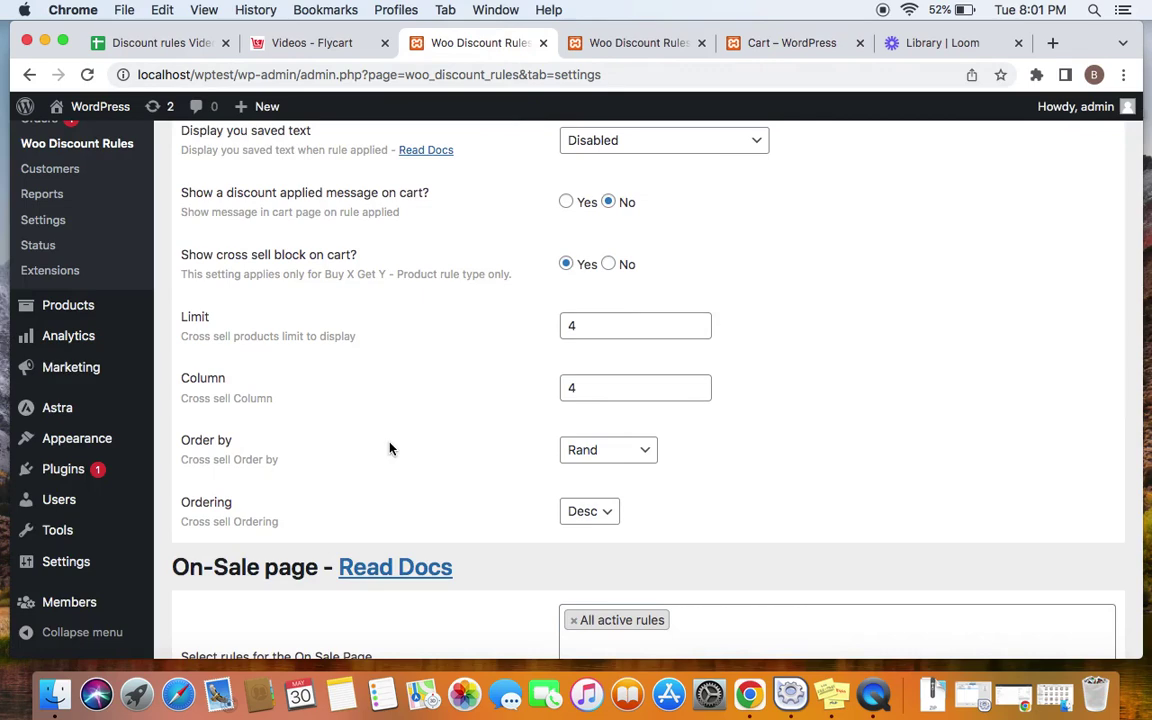
pyautogui.click(592, 44)
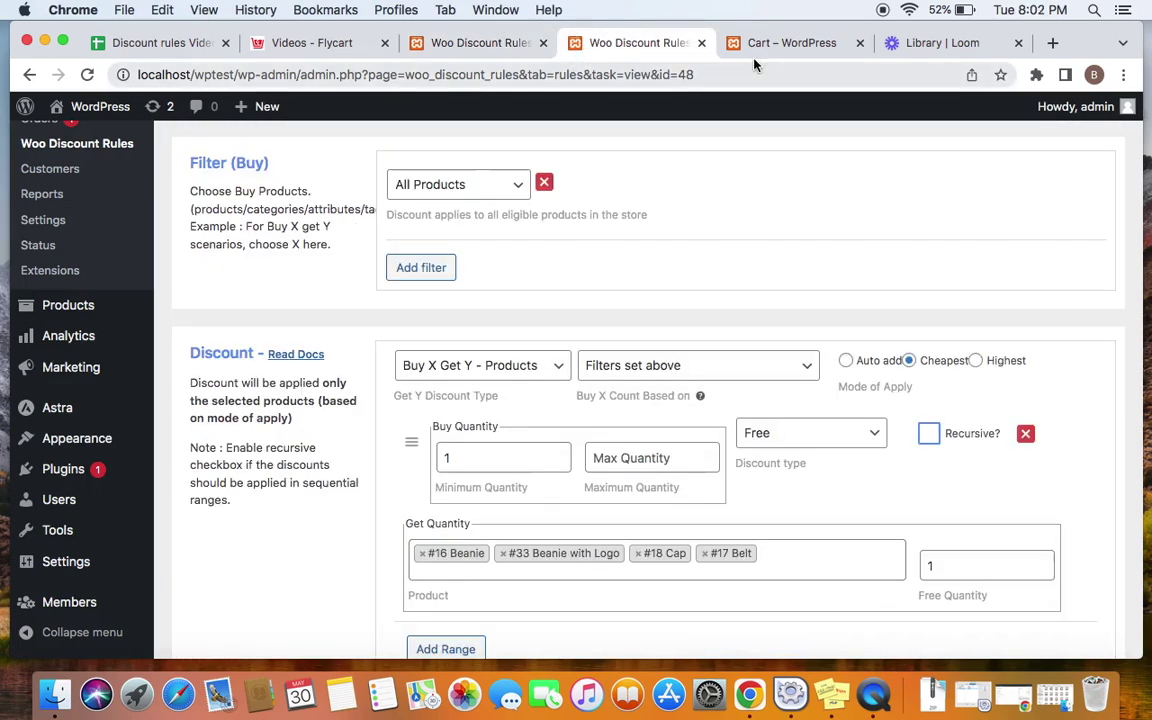
pyautogui.click(453, 39)
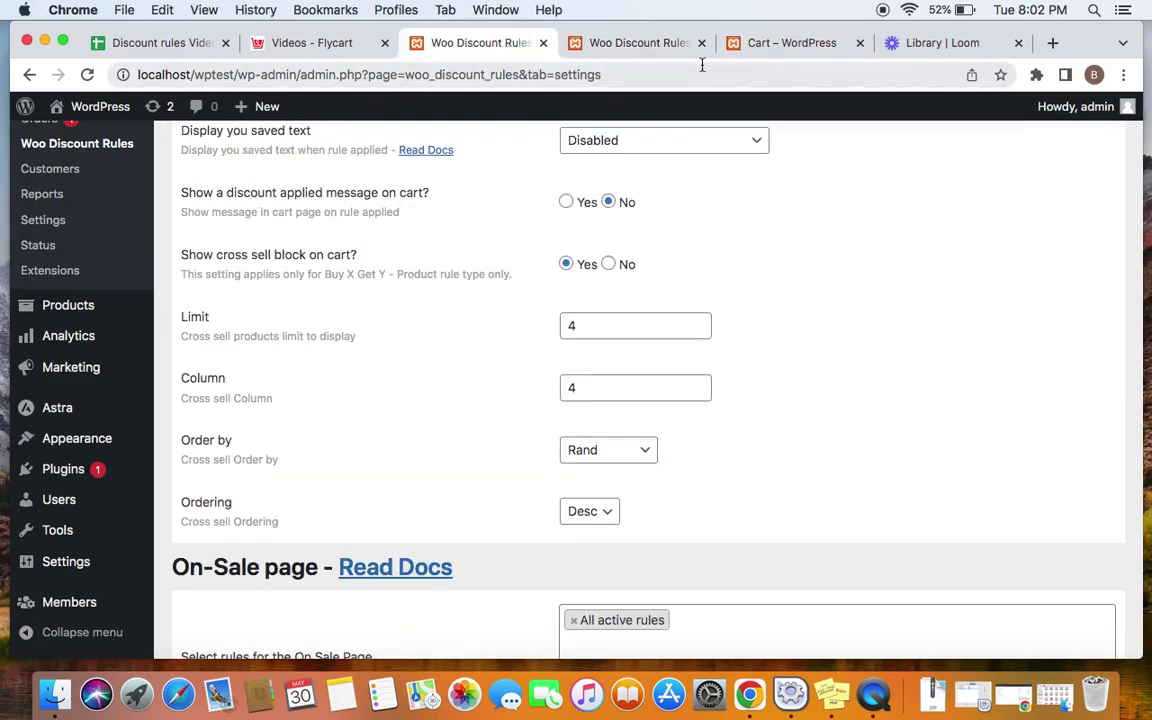
pyautogui.click(760, 42)
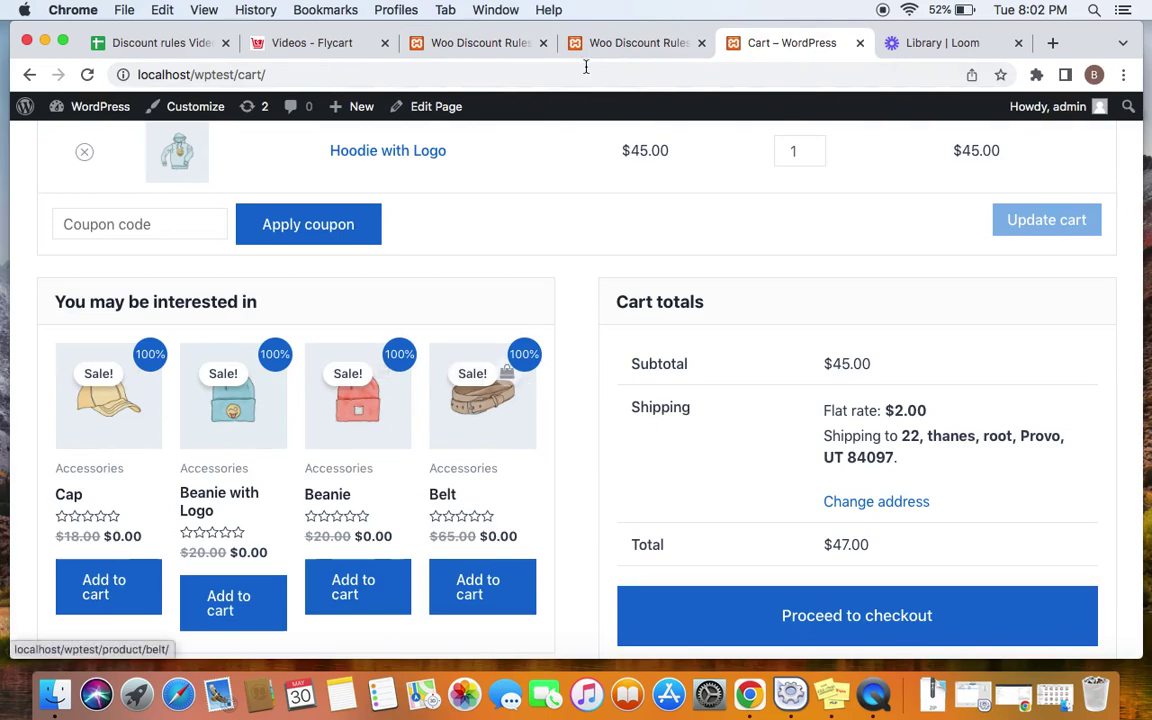
pyautogui.click(486, 52)
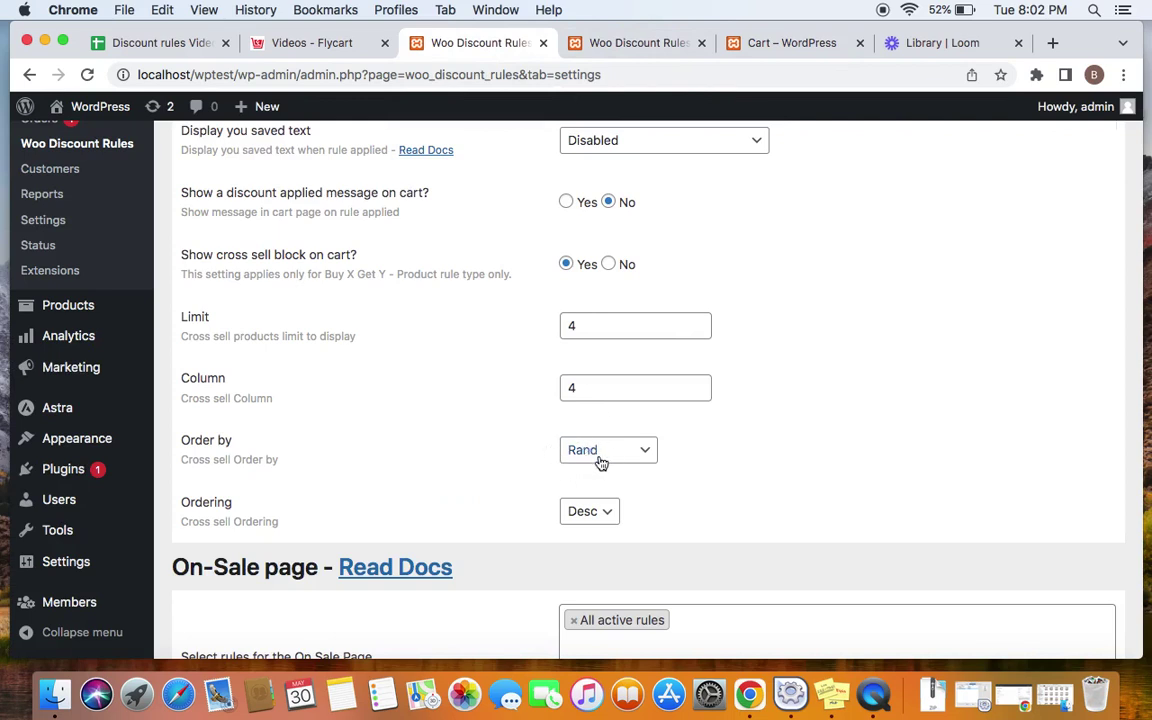
# - Set cross-sell Order by to Price and Ordering to Asc, then save the settings
pyautogui.click(645, 455)
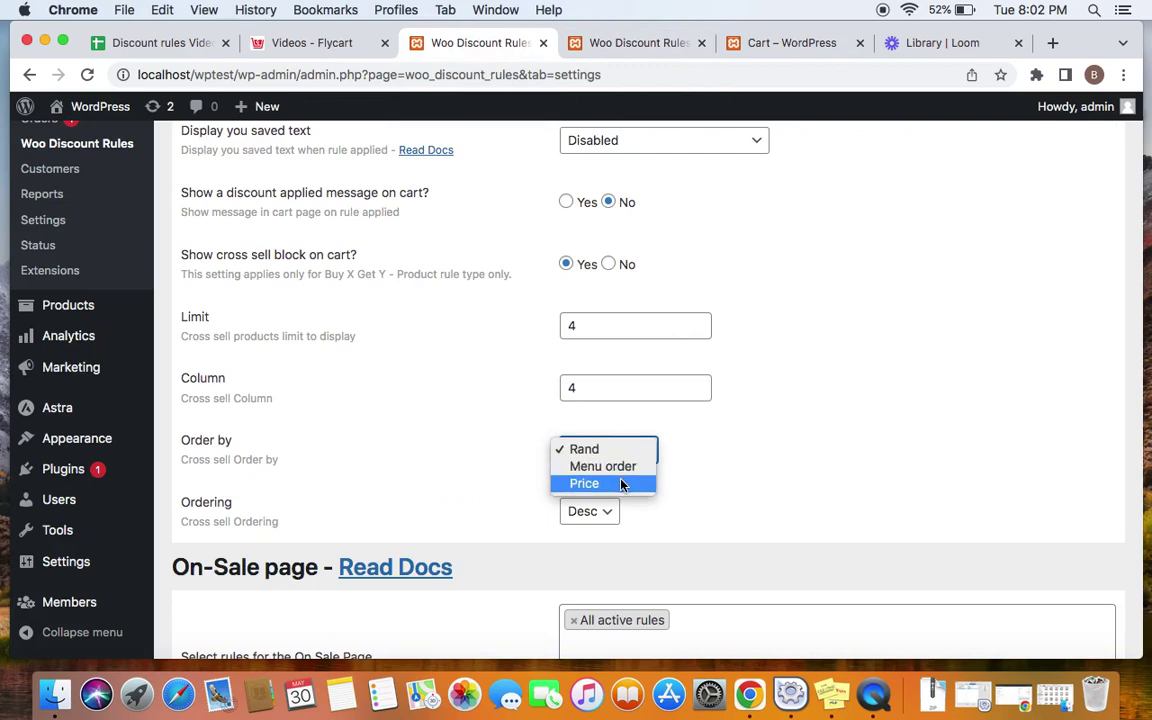
pyautogui.click(620, 485)
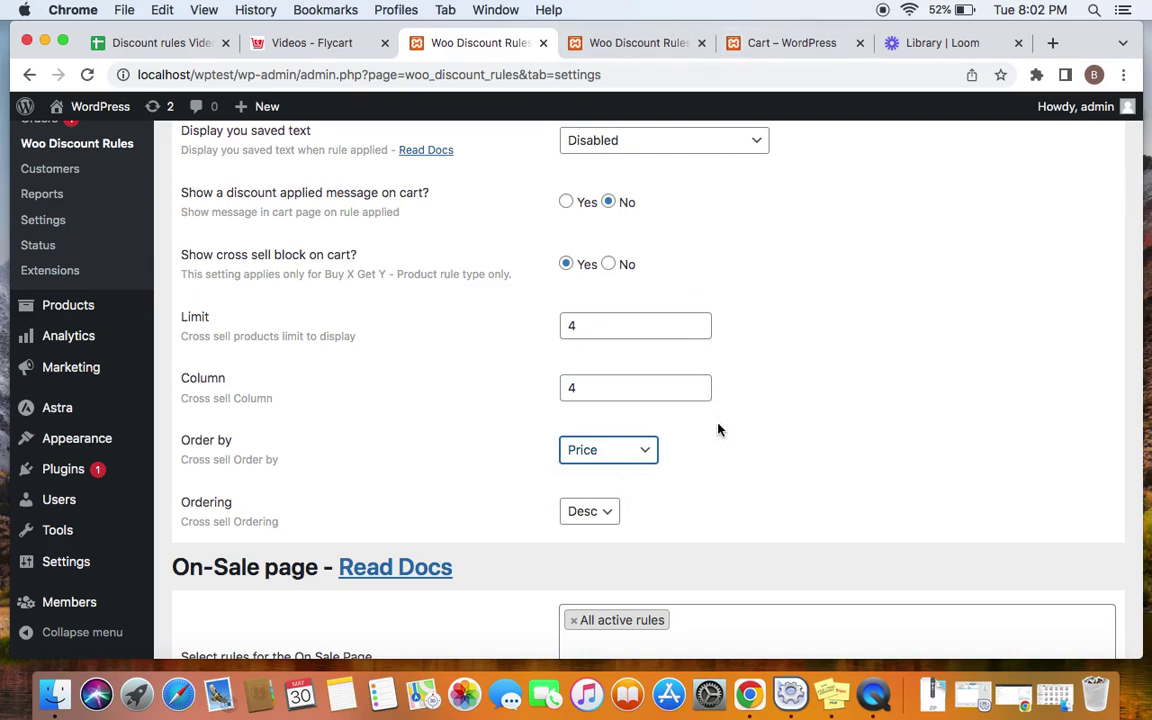
pyautogui.scroll(-2, 717, 430)
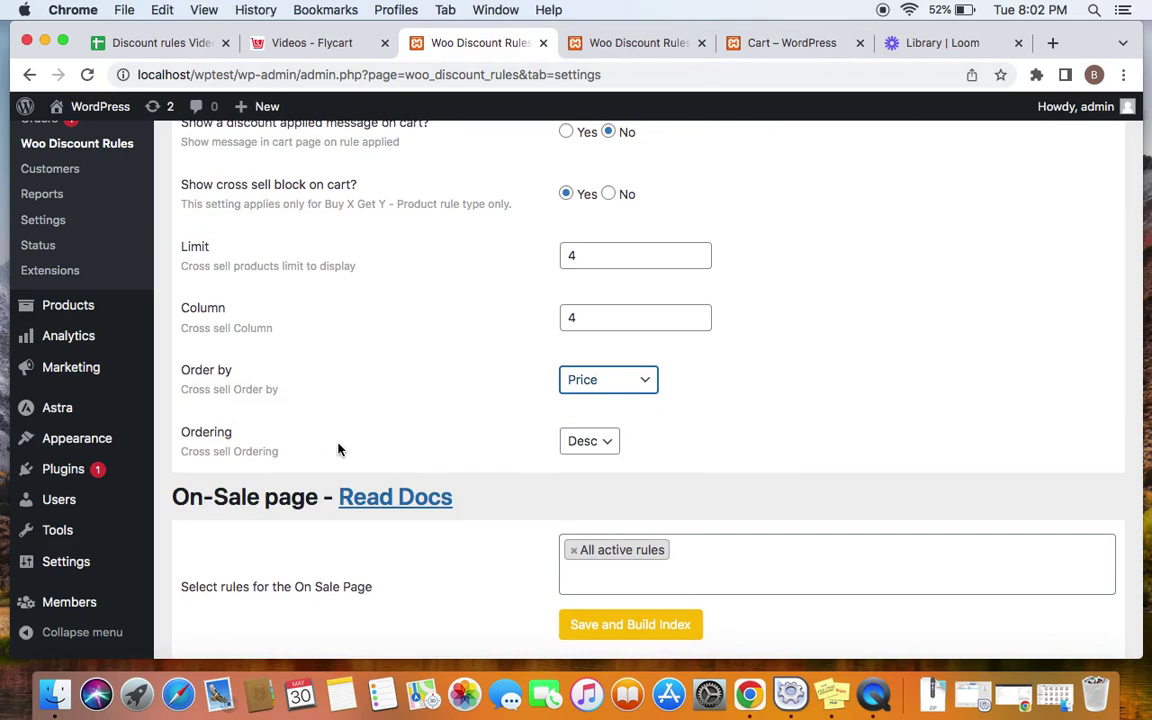
pyautogui.click(605, 449)
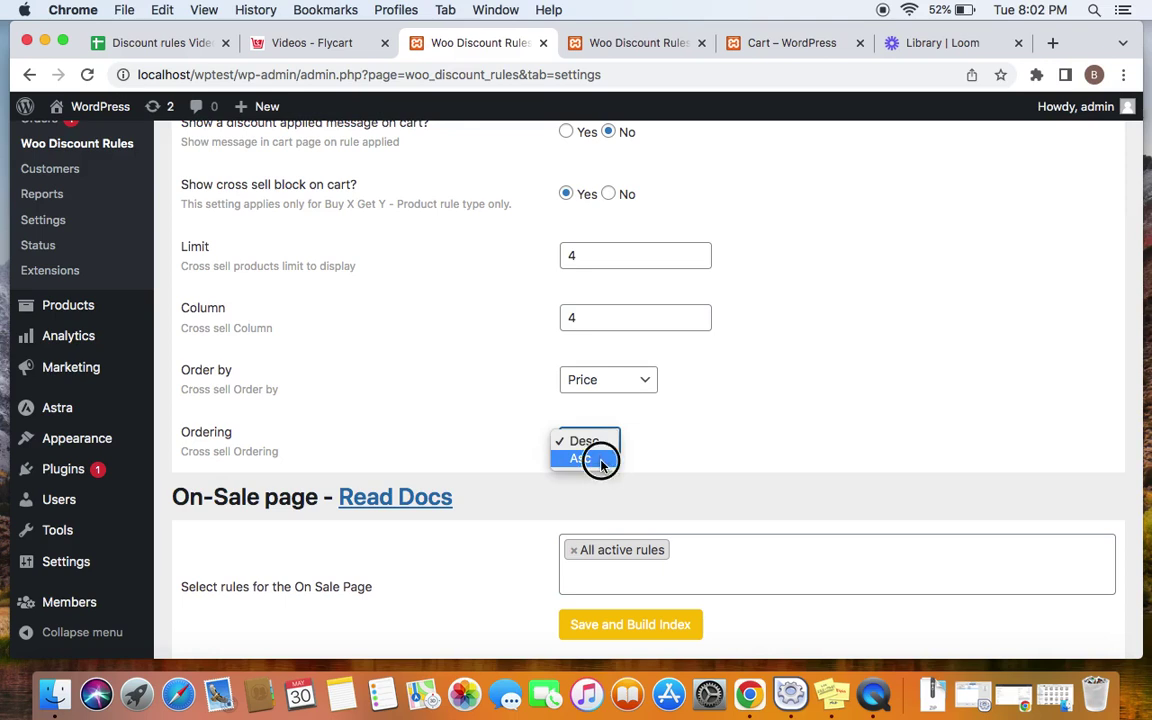
pyautogui.click(599, 460)
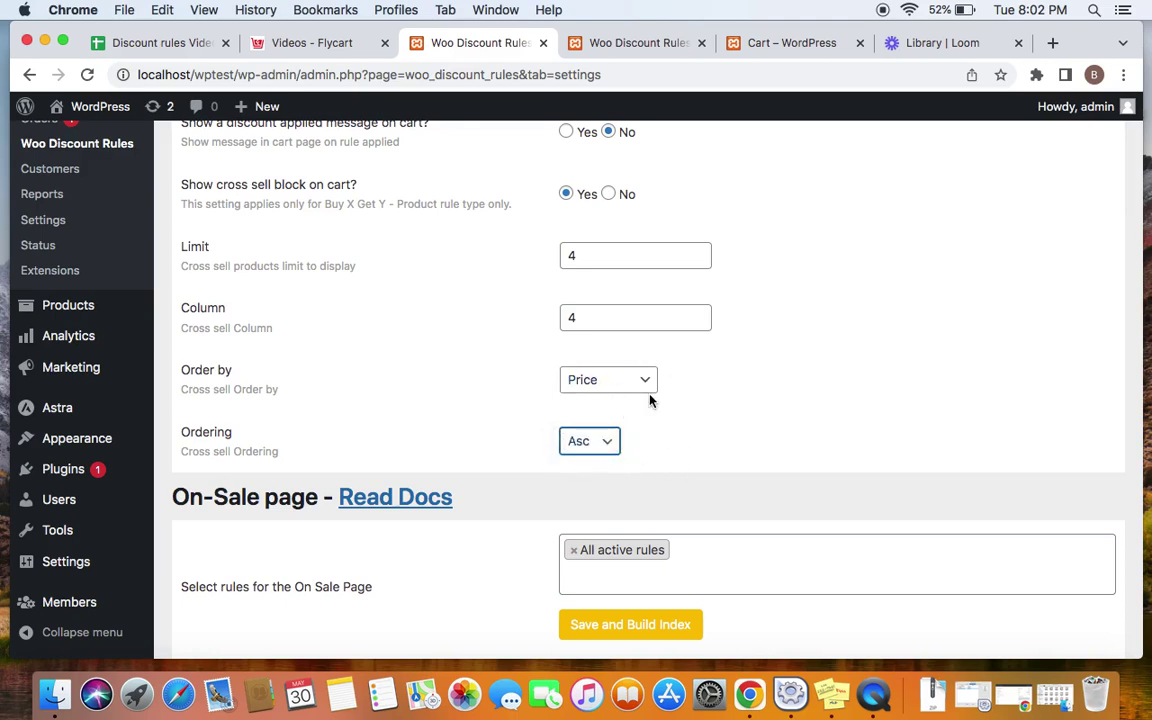
pyautogui.scroll(-15, 690, 479)
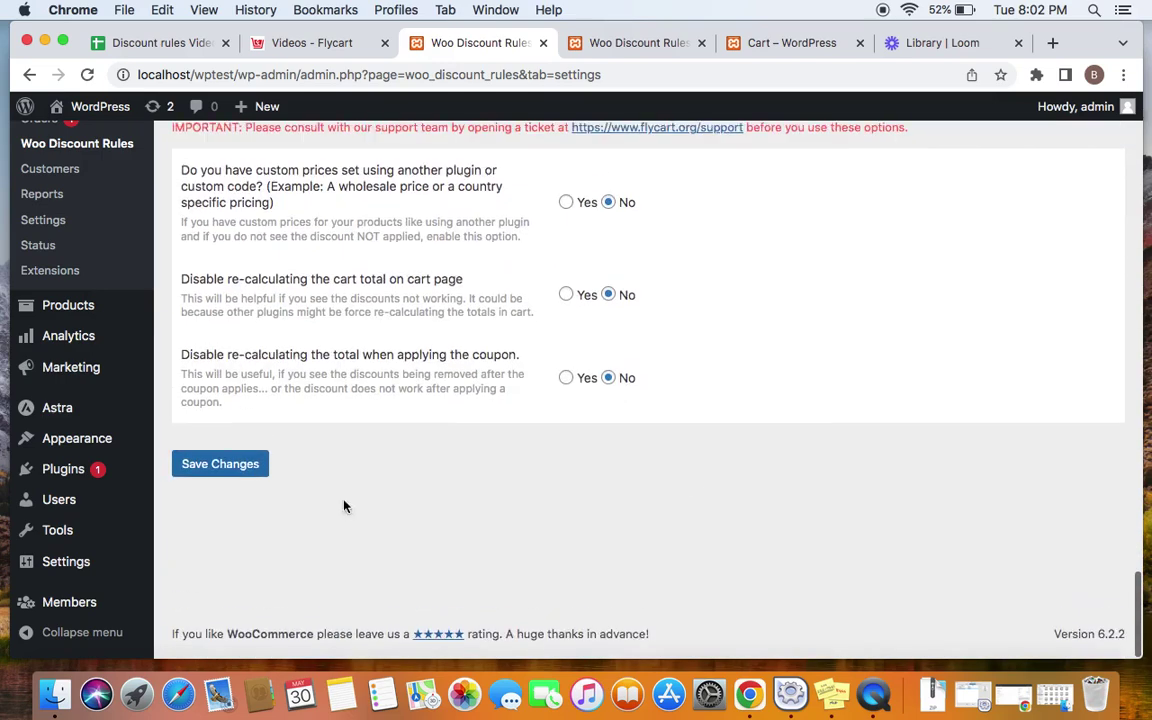
pyautogui.click(259, 472)
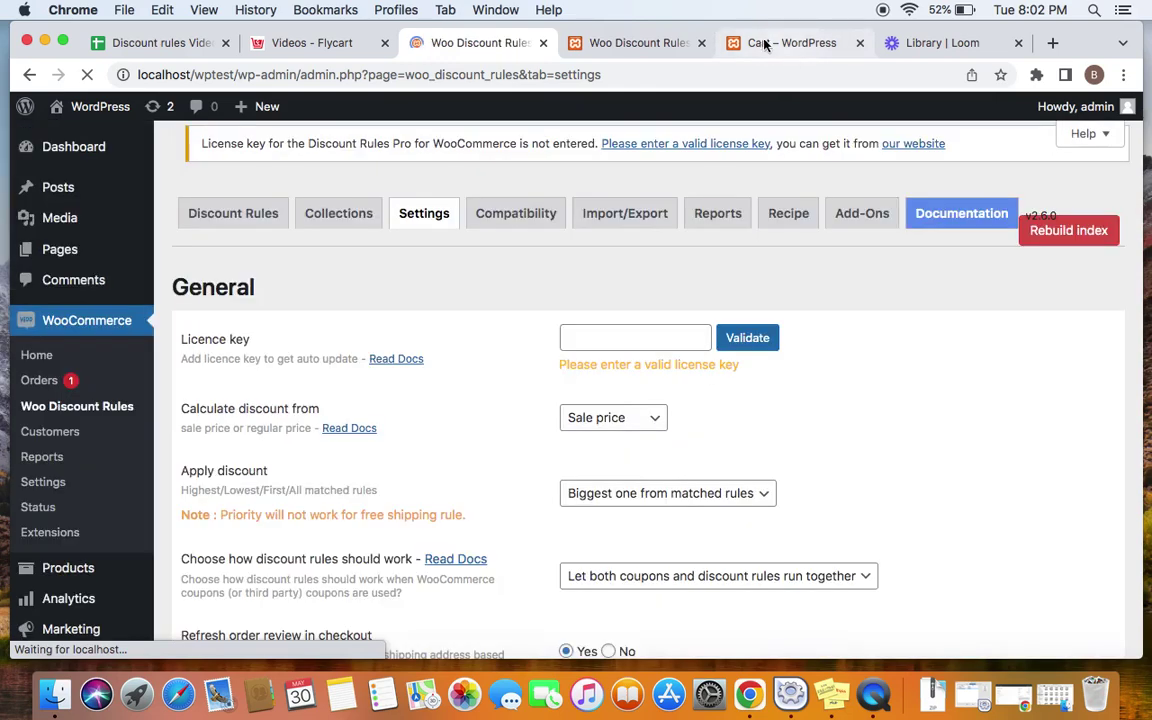
# - Reload the cart to show suggestions in ascending price: Cap $18.00 through Belt $65.00
pyautogui.click(763, 50)
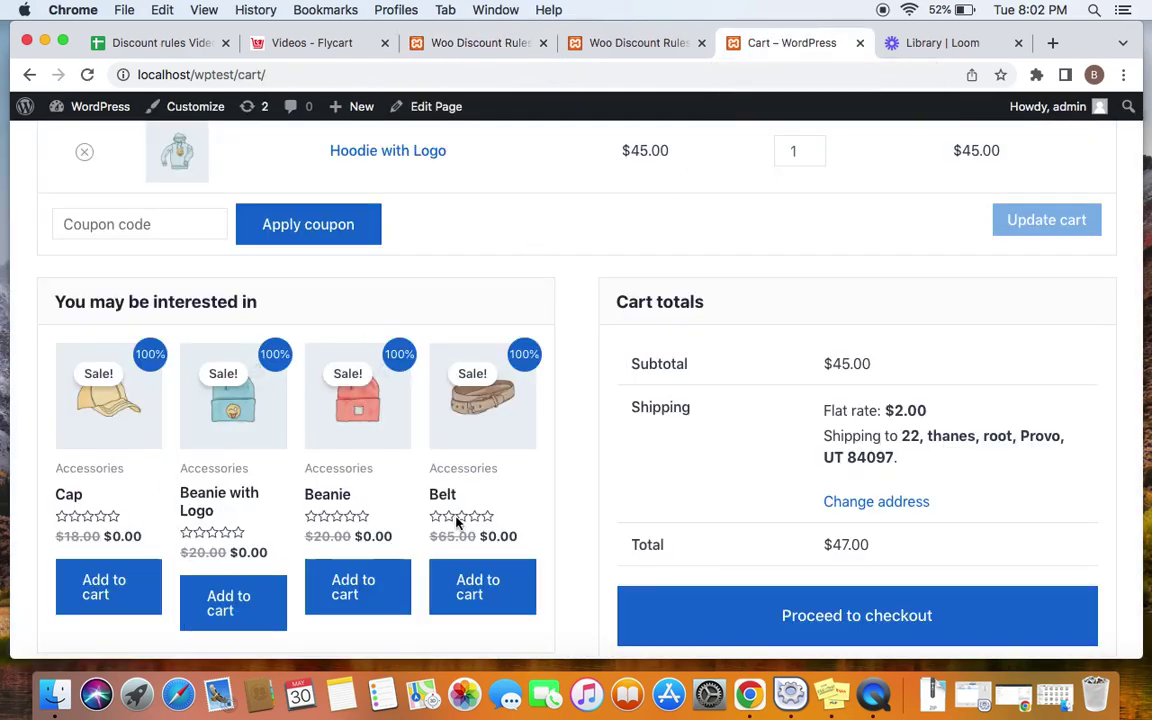
pyautogui.click(800, 616)
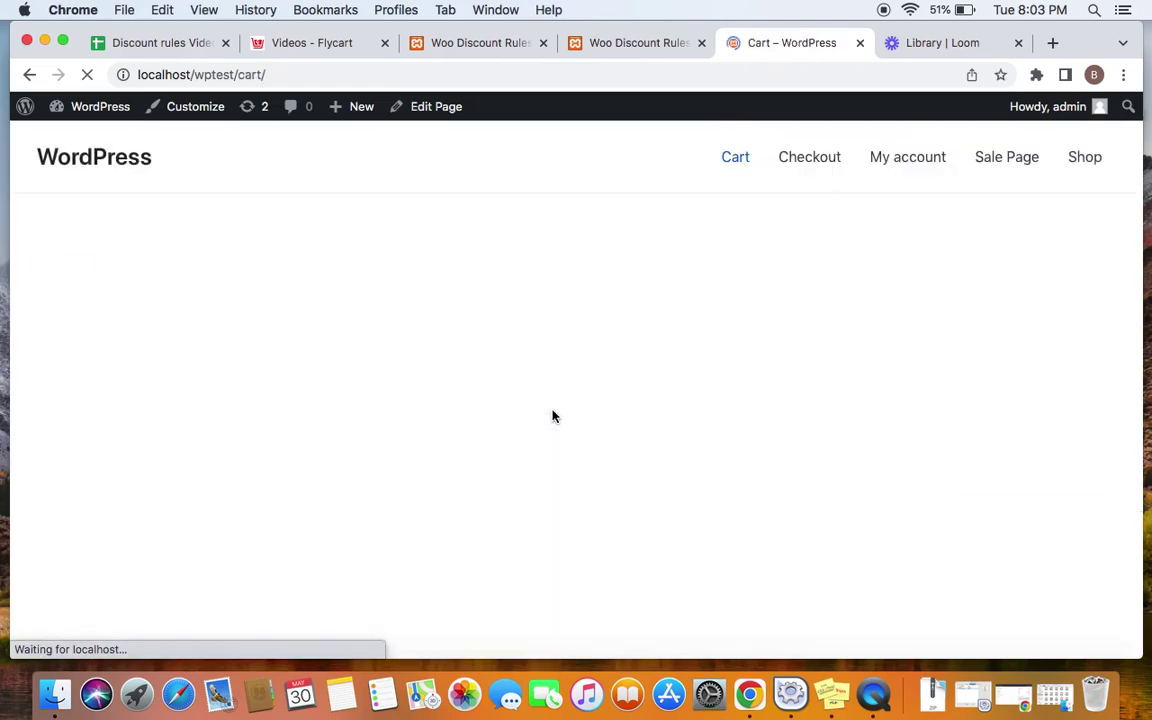
pyautogui.scroll(-5, 553, 416)
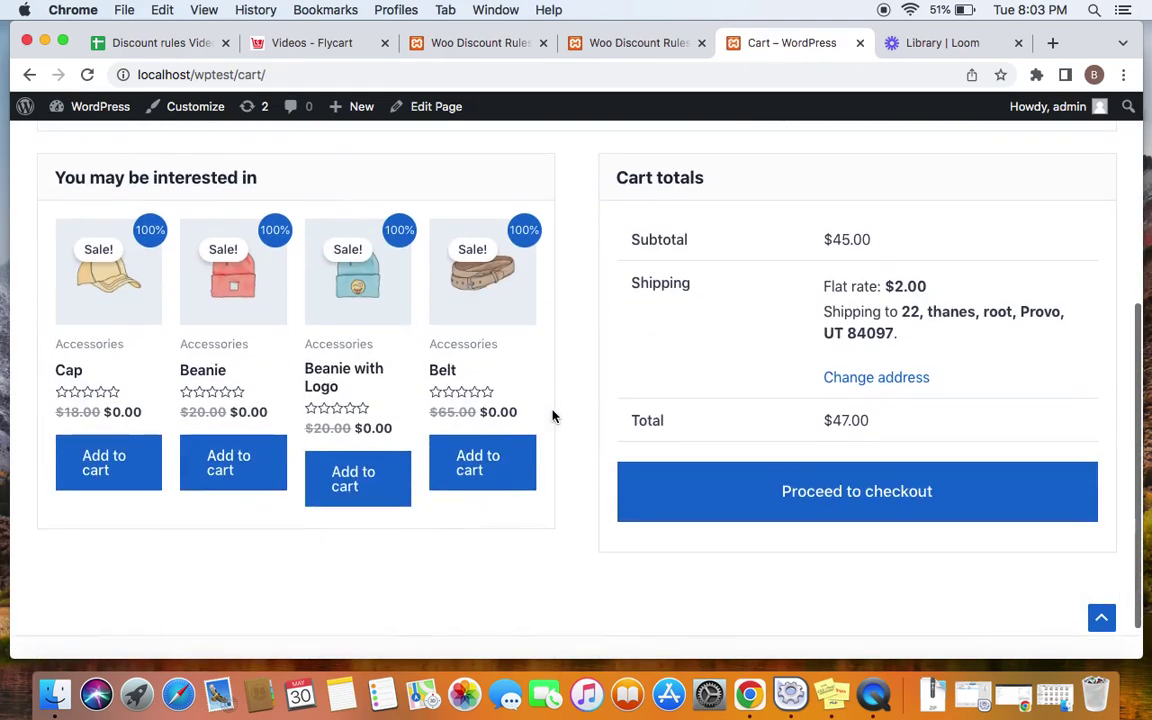
pyautogui.scroll(1, 553, 413)
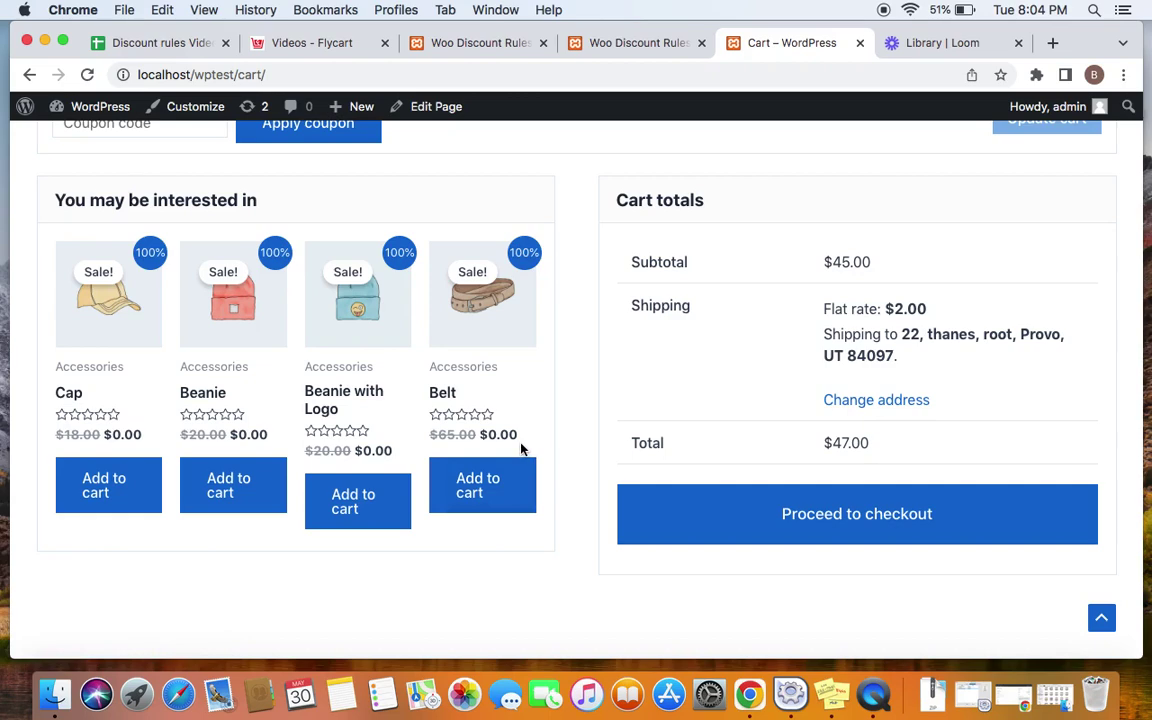
pyautogui.scroll(2, 522, 445)
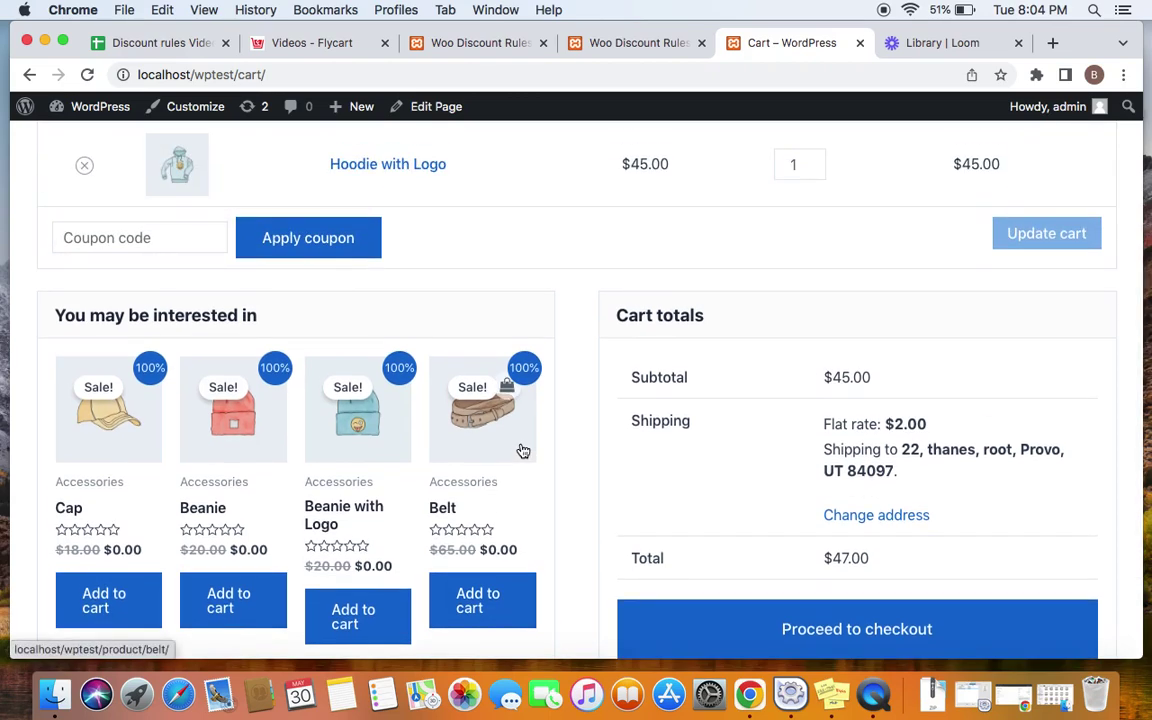
pyautogui.scroll(1, 522, 450)
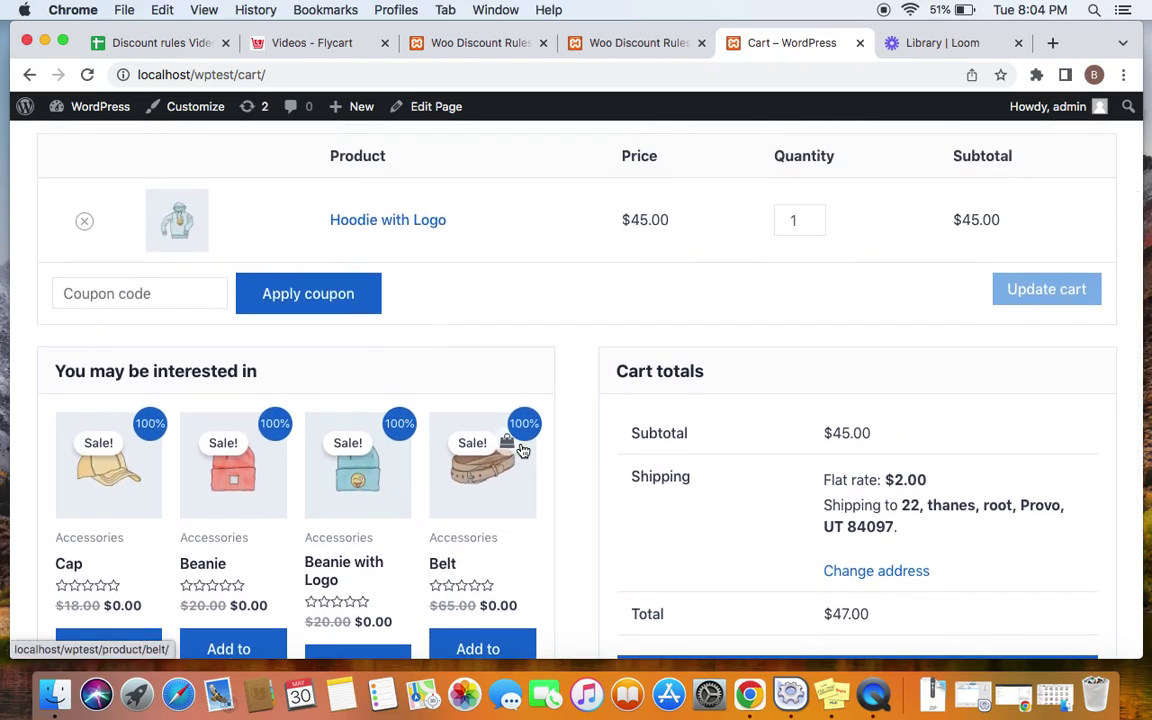